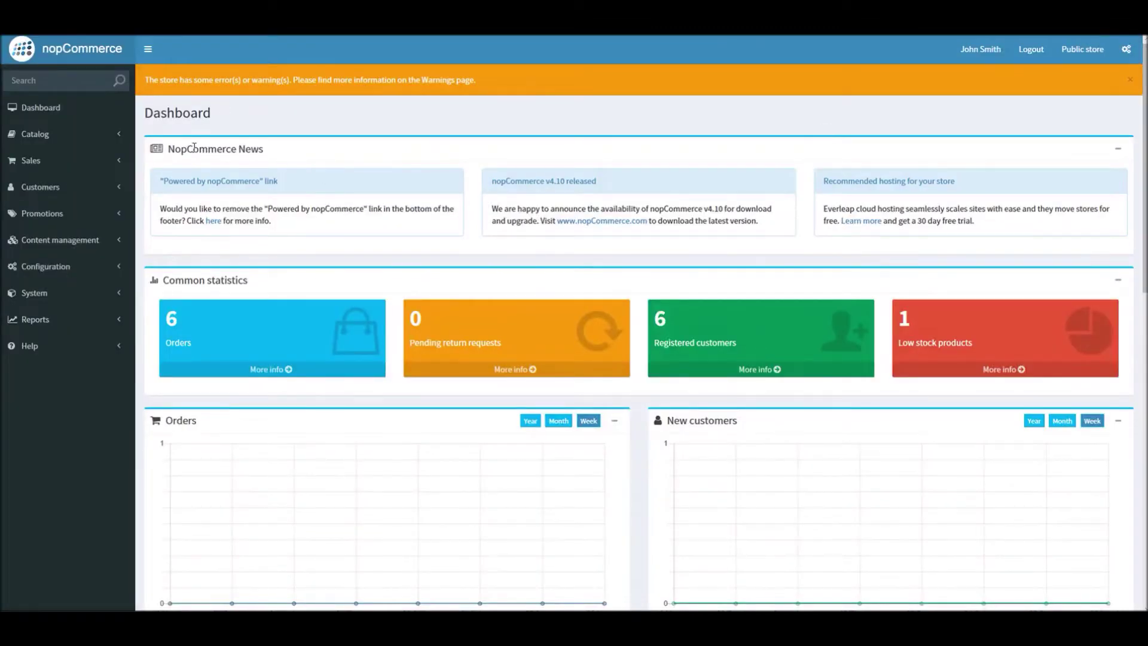
# Expand the Catalog section in the admin sidebar.
pyautogui.click(40, 136)
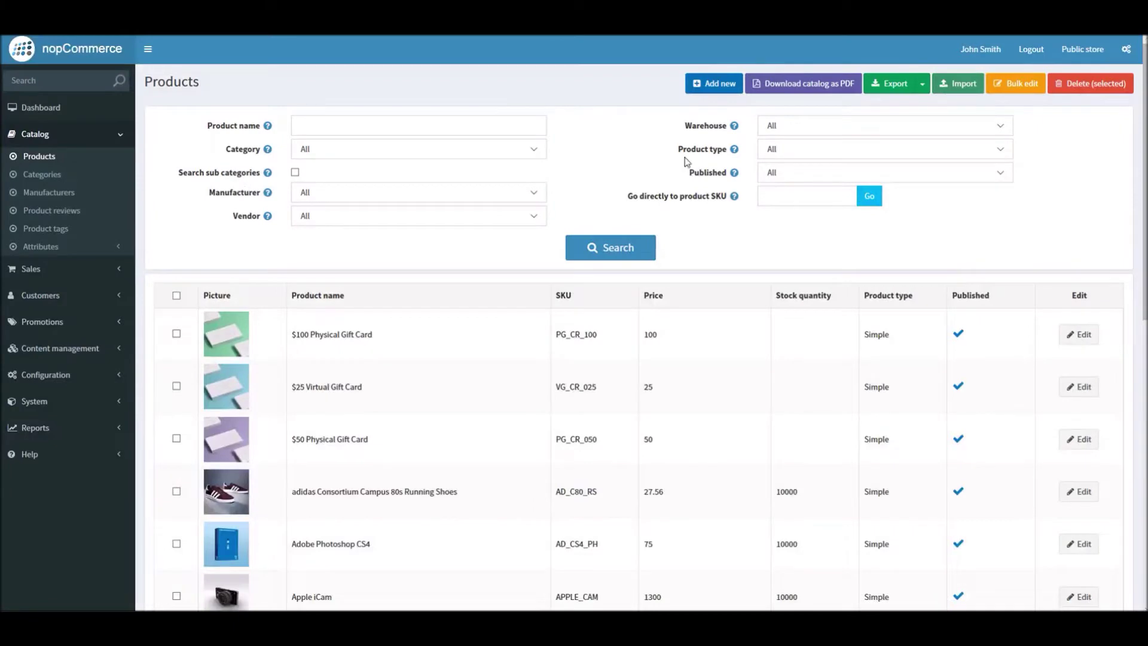
# Scroll the product grid and edit the adidas Consortium Campus 80s Running Shoes.
pyautogui.moveTo(1138, 128); pyautogui.dragTo(1113, 248)
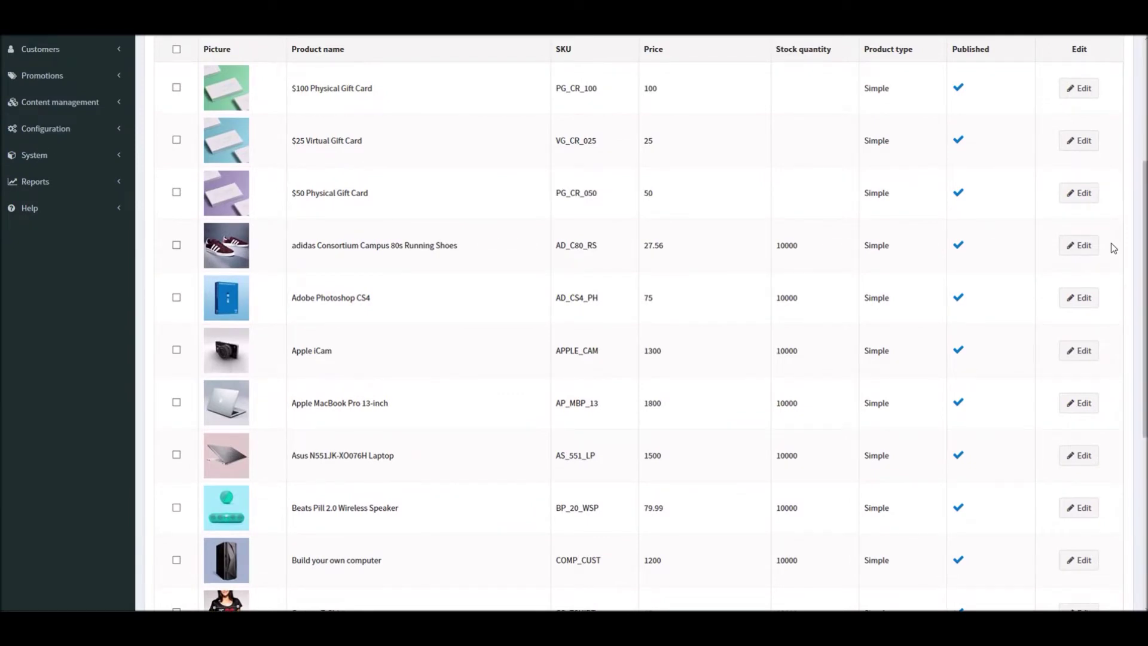
pyautogui.click(1076, 253)
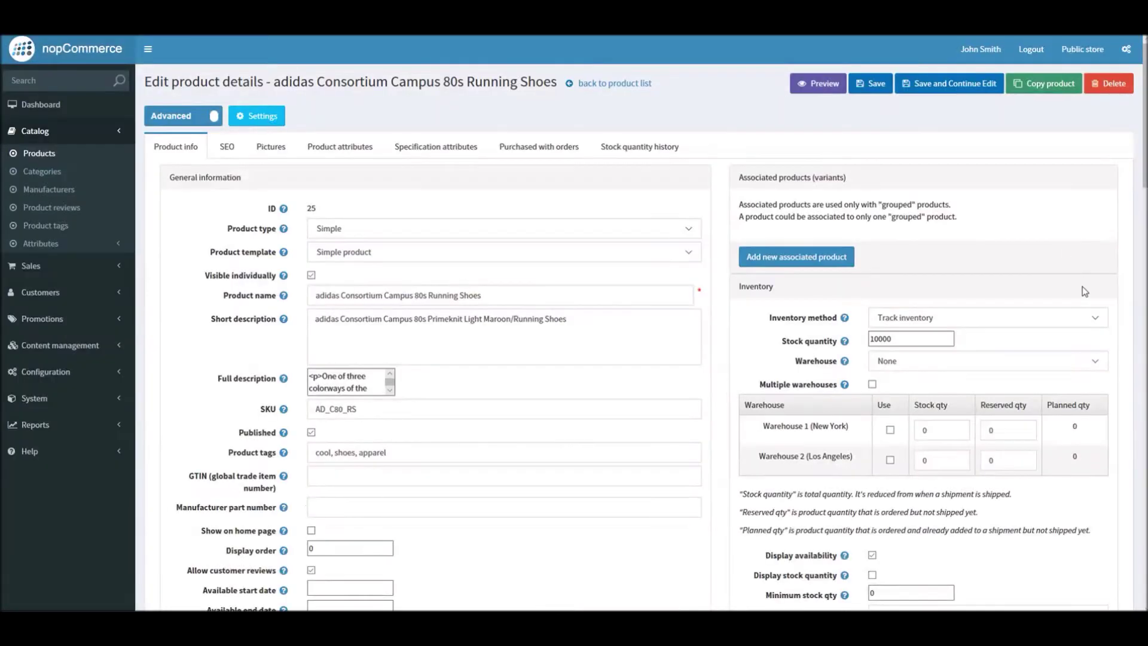
# Look over the shoes' three product pictures, then go back to the product list.
pyautogui.click(269, 147)
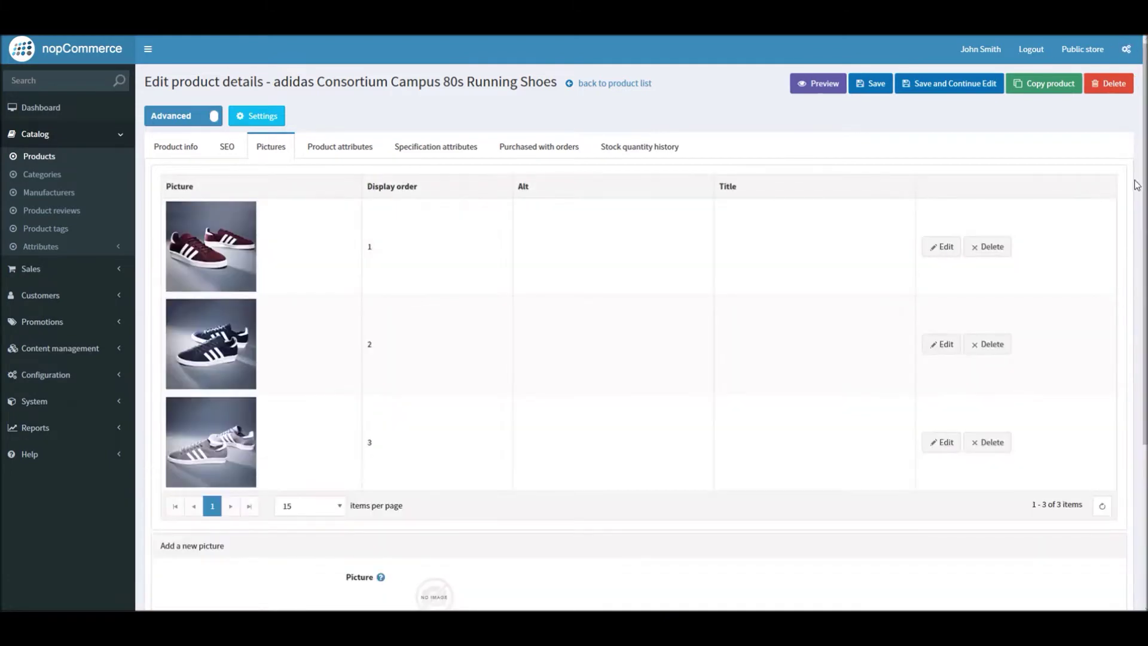
pyautogui.scroll(-3, 1136, 185)
pyautogui.scroll(2, 1137, 179)
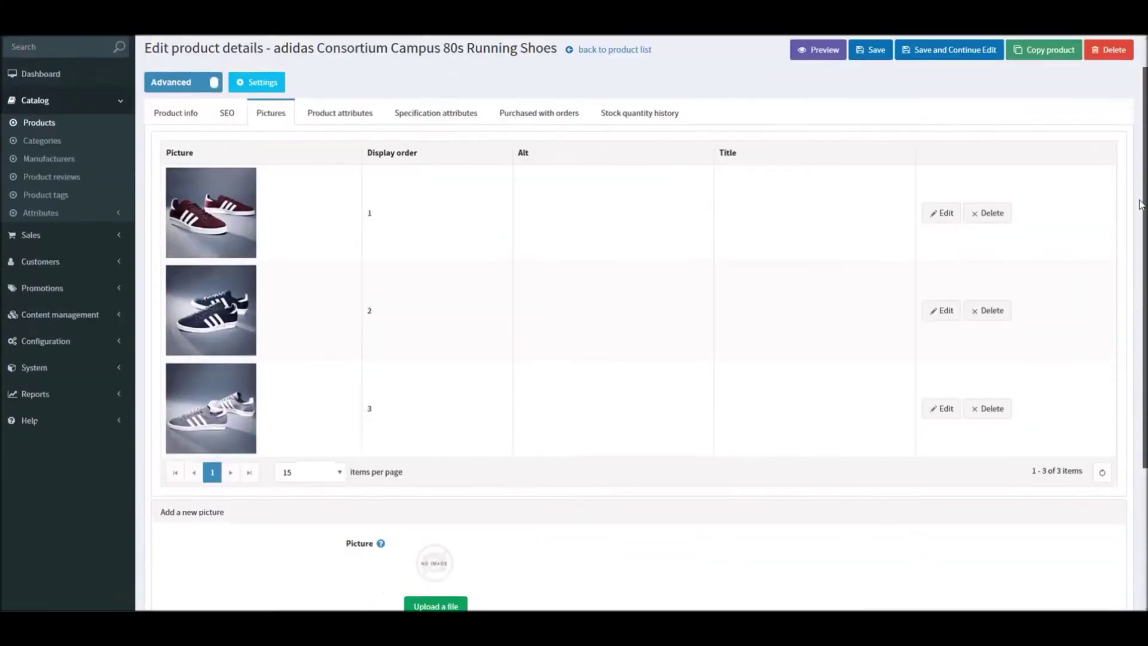
pyautogui.scroll(1, 1139, 200)
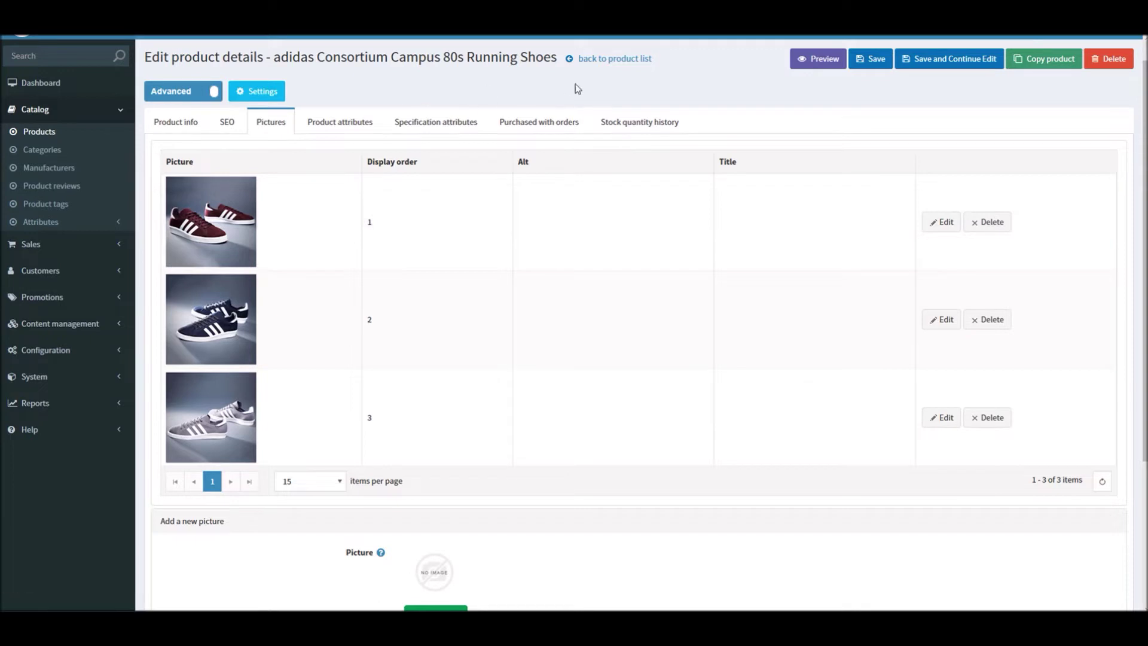
pyautogui.click(613, 60)
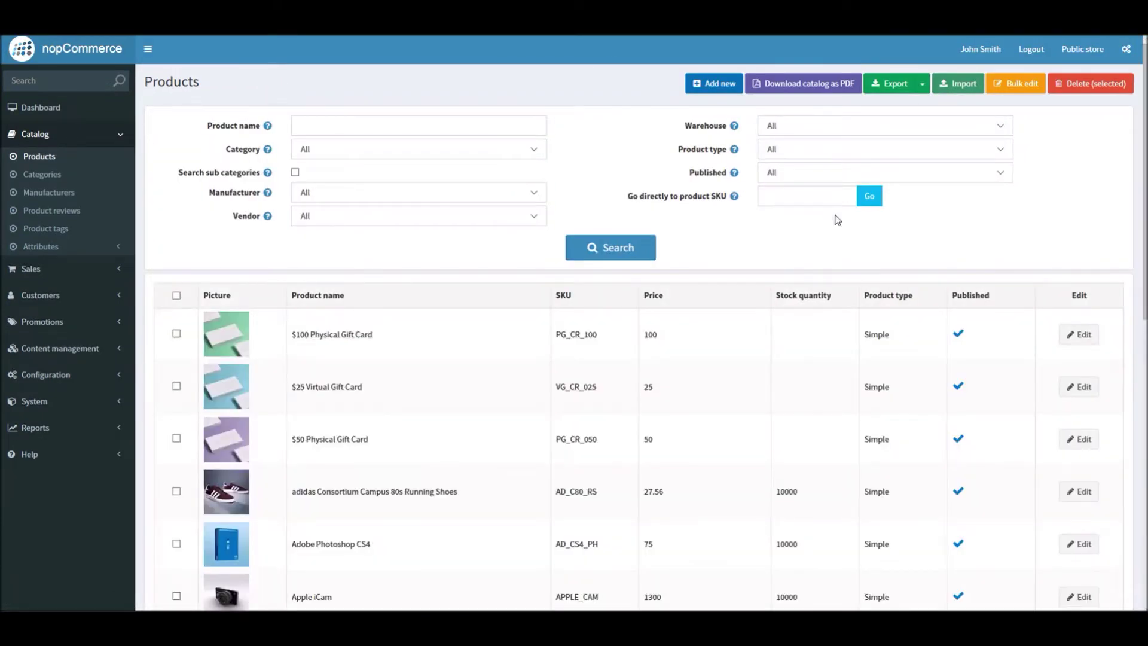
# Tick the Apple iCam and Elegant Gemstone Necklace (rental) checkboxes in the product grid.
pyautogui.scroll(-4, 1144, 191)
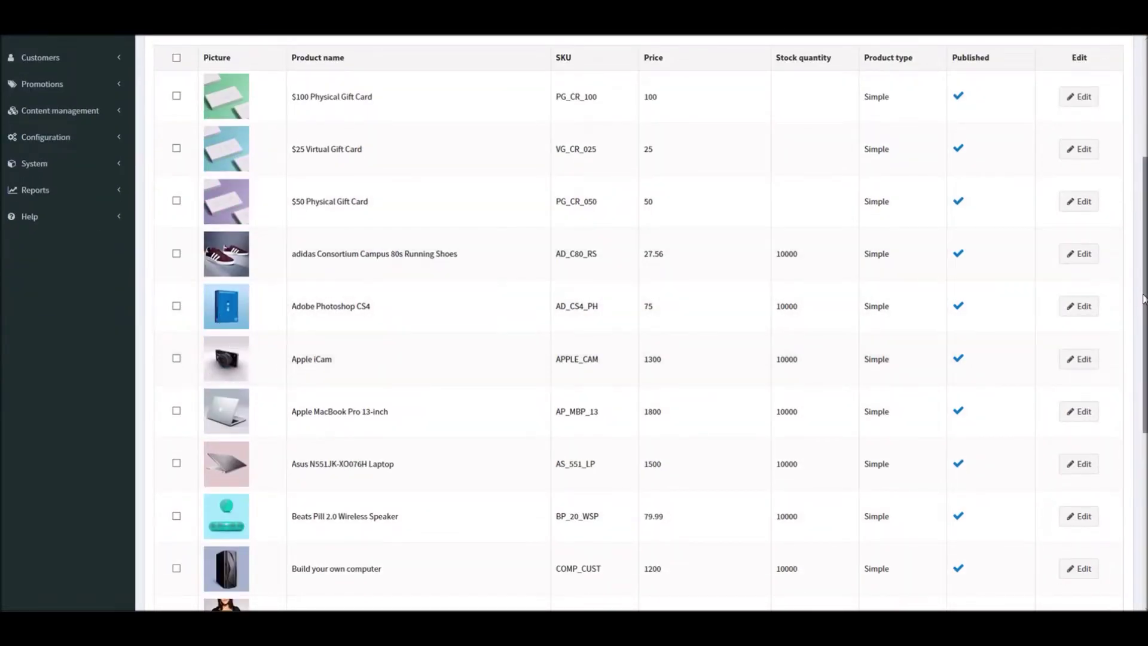
pyautogui.scroll(4, 1118, 292)
pyautogui.scroll(-5, 1116, 313)
pyautogui.scroll(-2, 1104, 368)
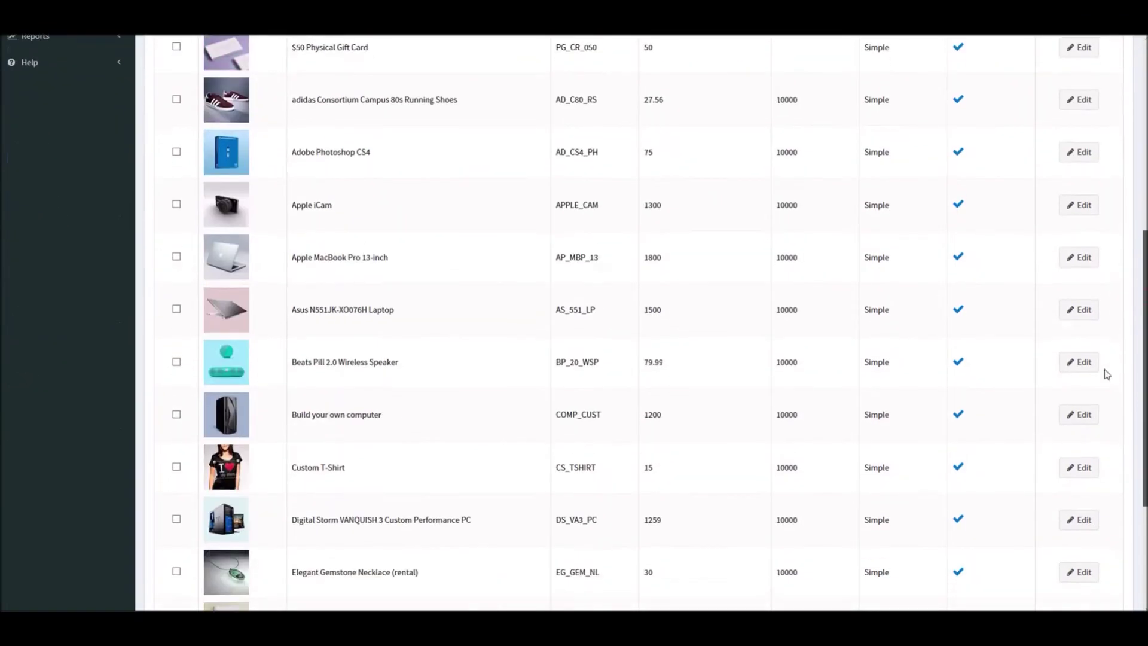
pyautogui.scroll(2, 1103, 372)
pyautogui.scroll(1, 1103, 305)
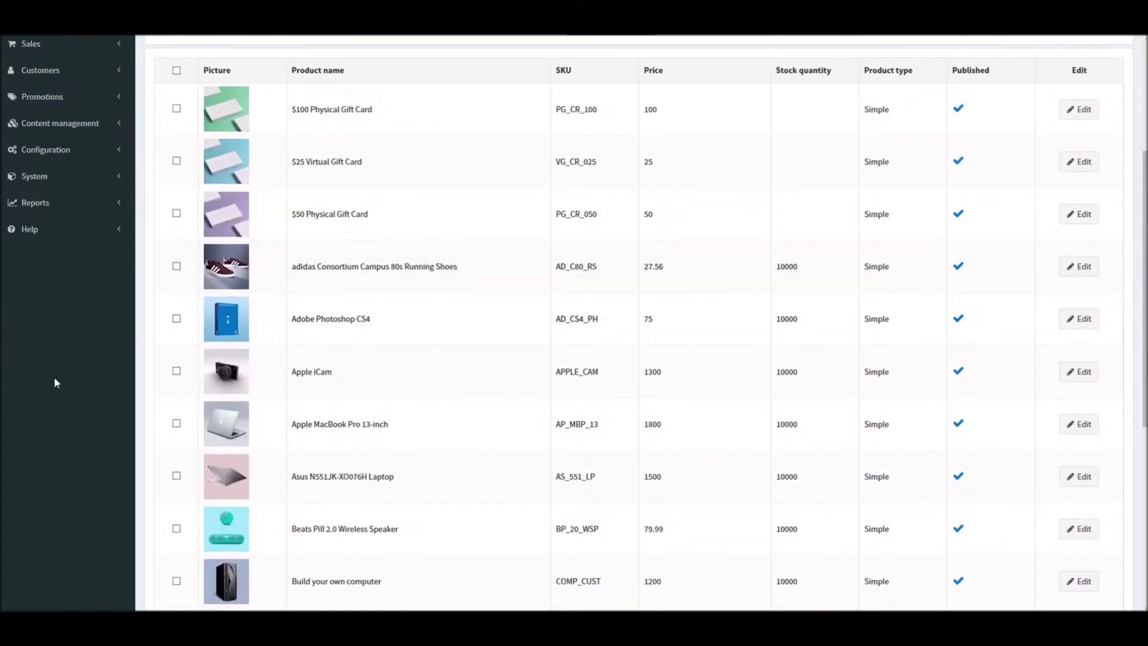
pyautogui.click(176, 370)
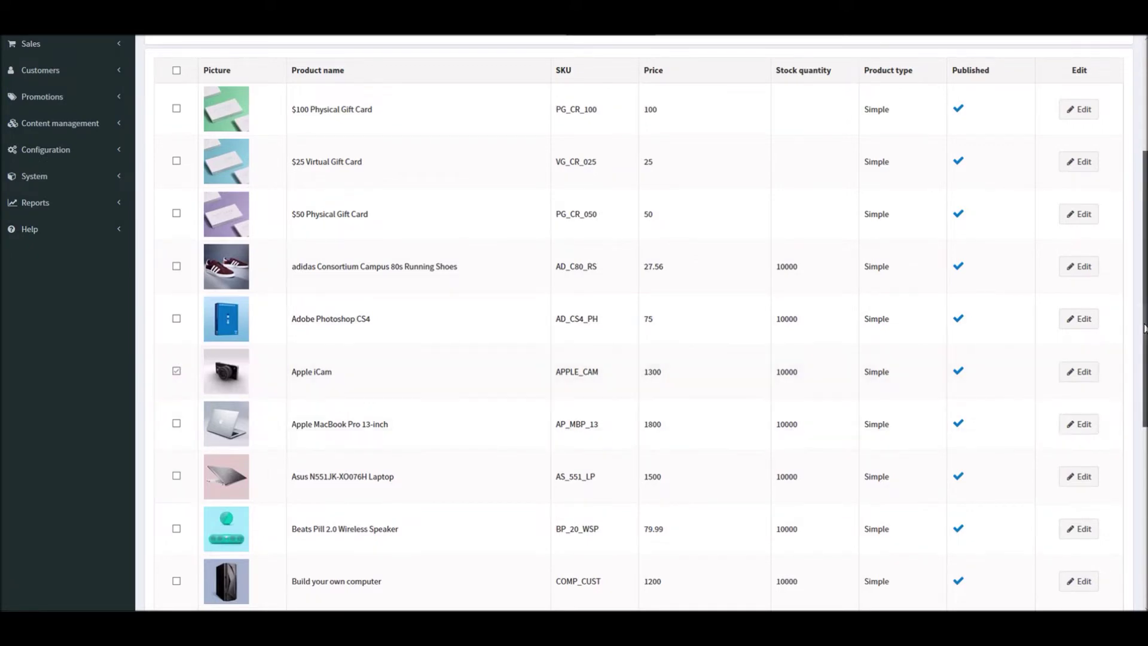
pyautogui.moveTo(1139, 322); pyautogui.dragTo(1140, 461)
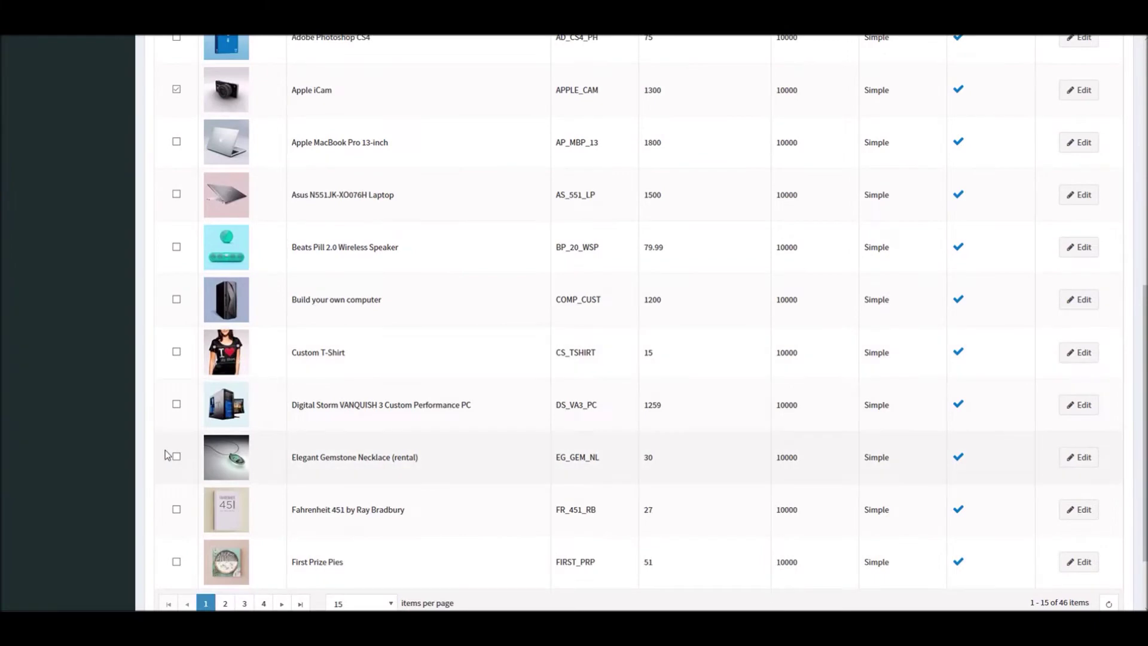
pyautogui.click(178, 458)
pyautogui.moveTo(1145, 373); pyautogui.dragTo(1131, 139)
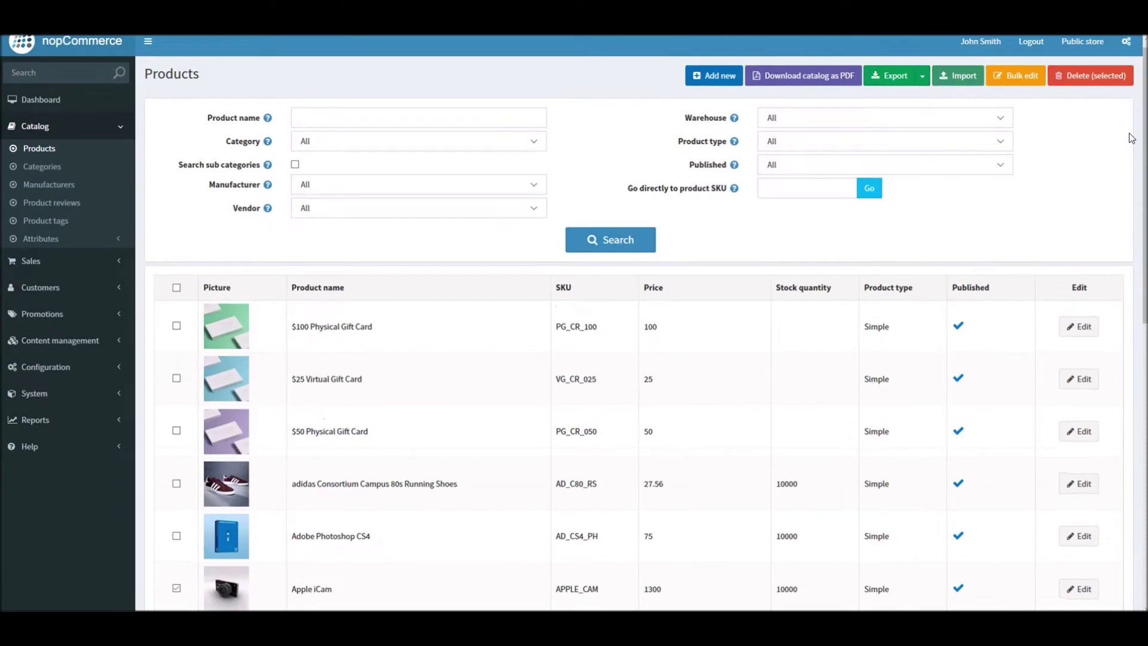
pyautogui.click(922, 77)
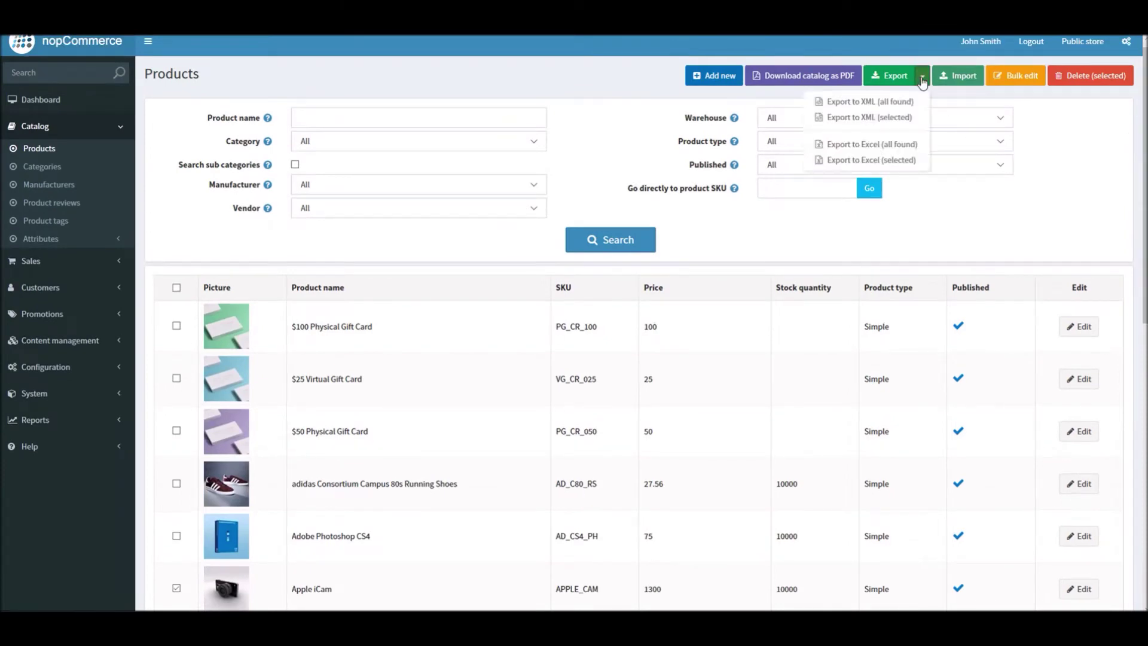
# Export the selected products to Excel, save as products_file.xlsx, and show it in its folder.
pyautogui.click(860, 160)
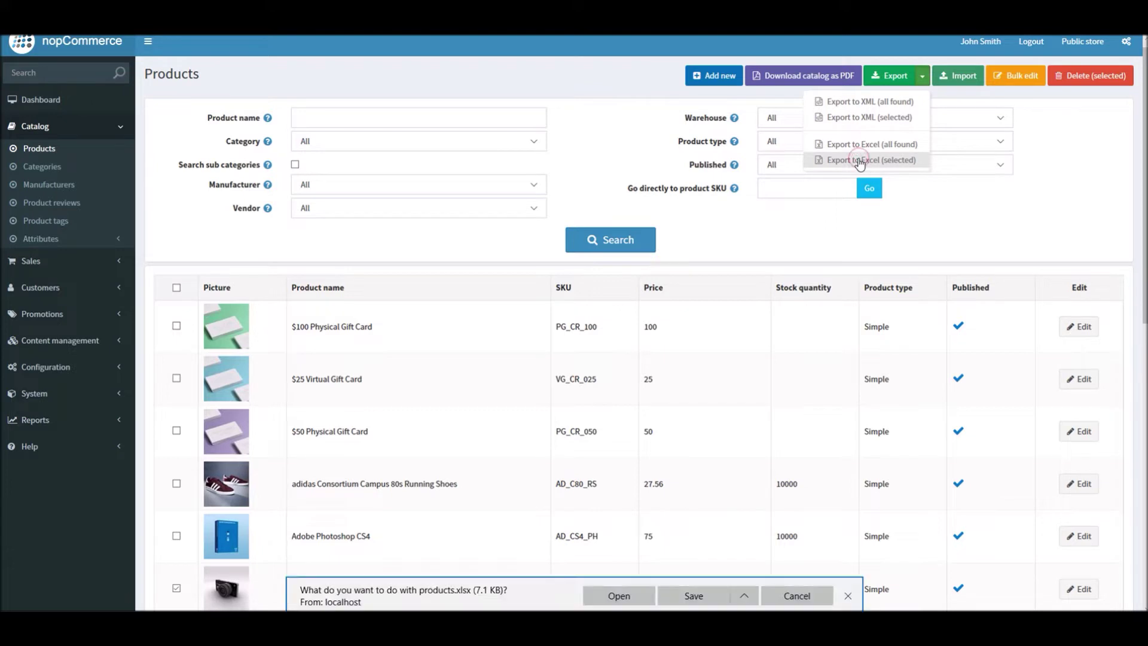
pyautogui.click(744, 597)
pyautogui.click(723, 575)
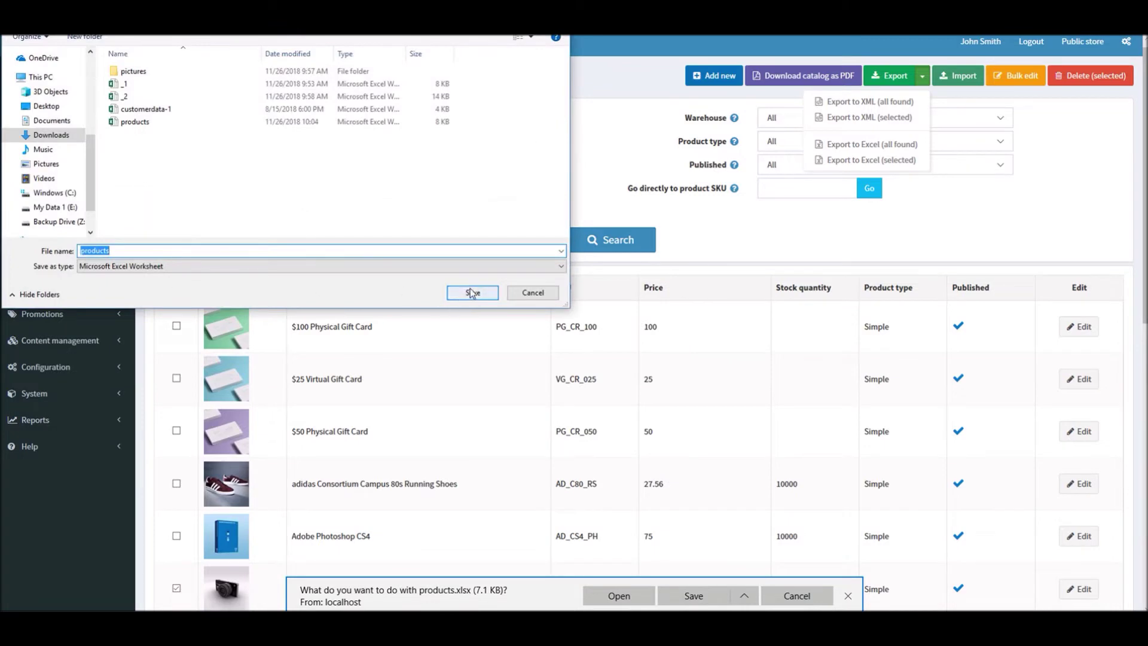
pyautogui.click(125, 251)
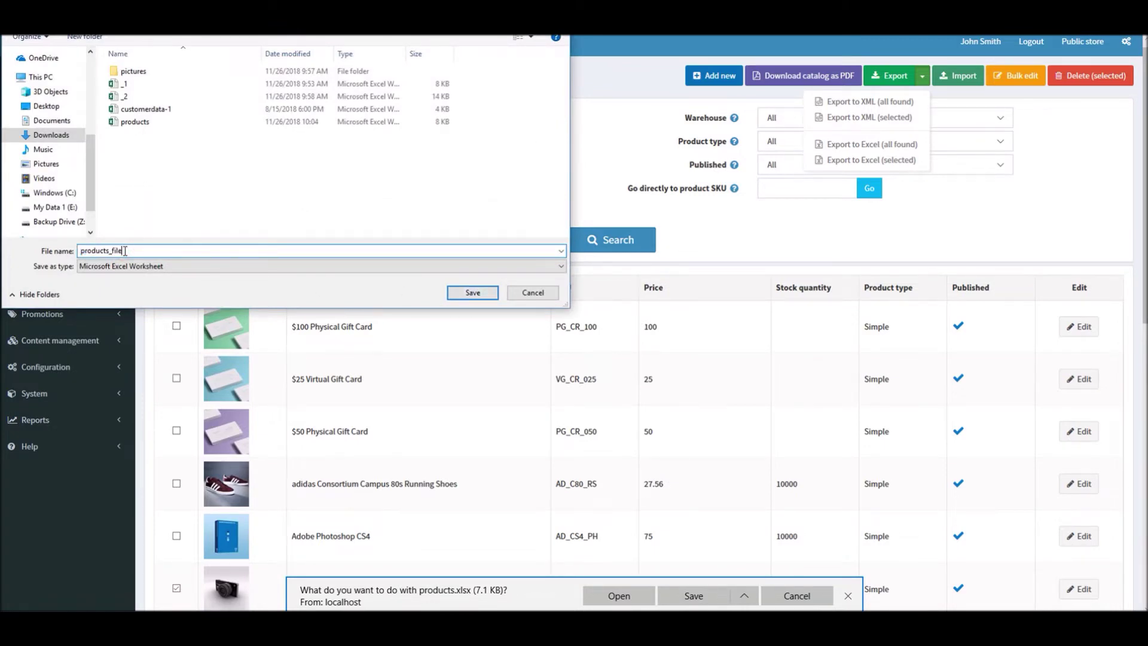
pyautogui.click(472, 293)
pyautogui.click(723, 598)
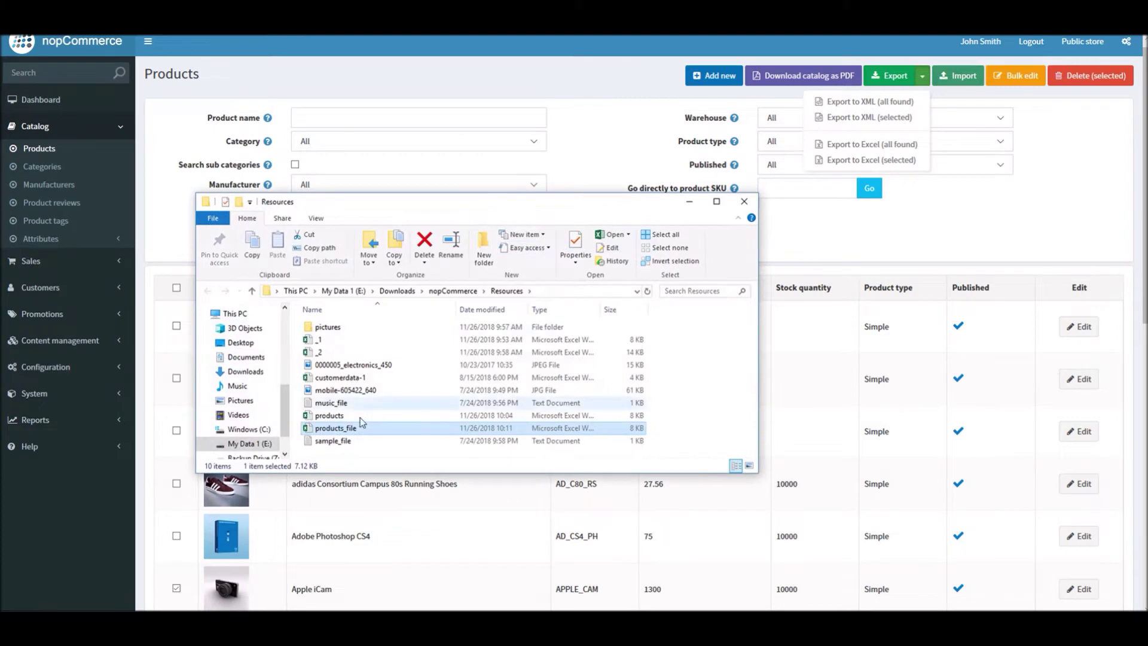
# Open products_file in Excel and auto-fit every column to its contents.
pyautogui.doubleClick(341, 428)
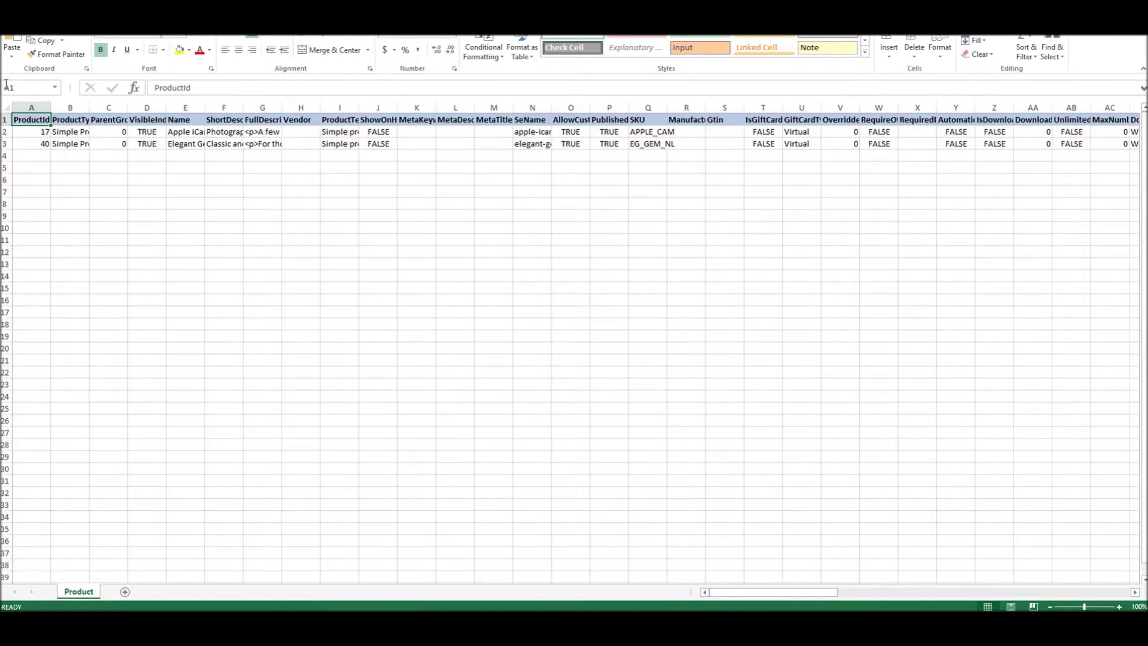
pyautogui.click(7, 107)
pyautogui.doubleClick(50, 108)
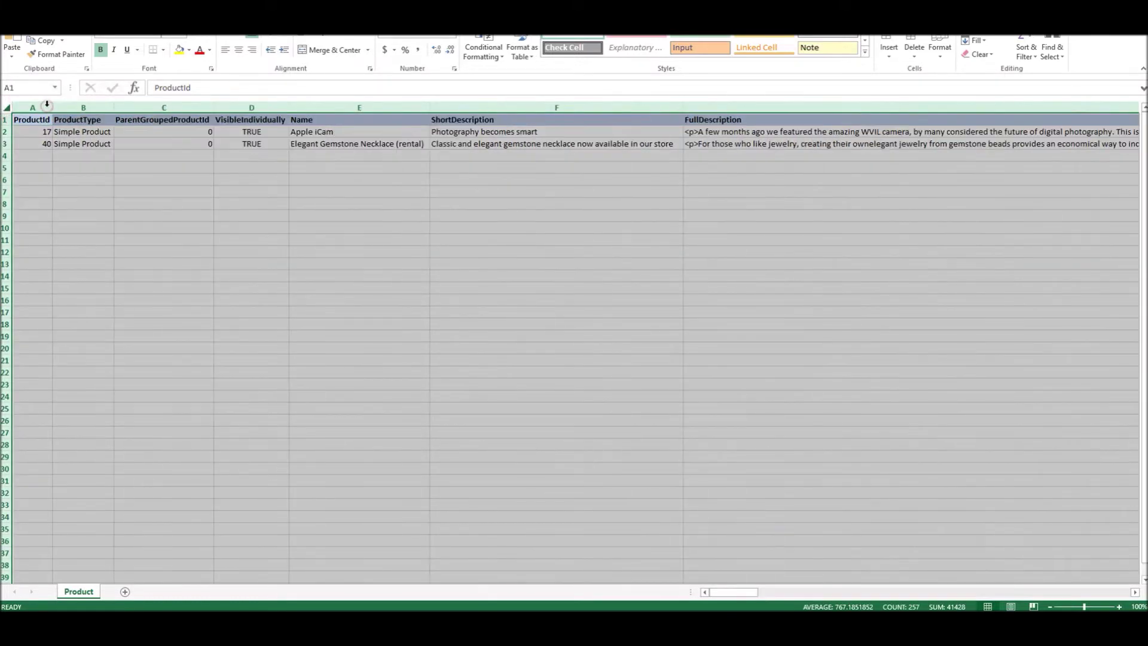
pyautogui.click(446, 310)
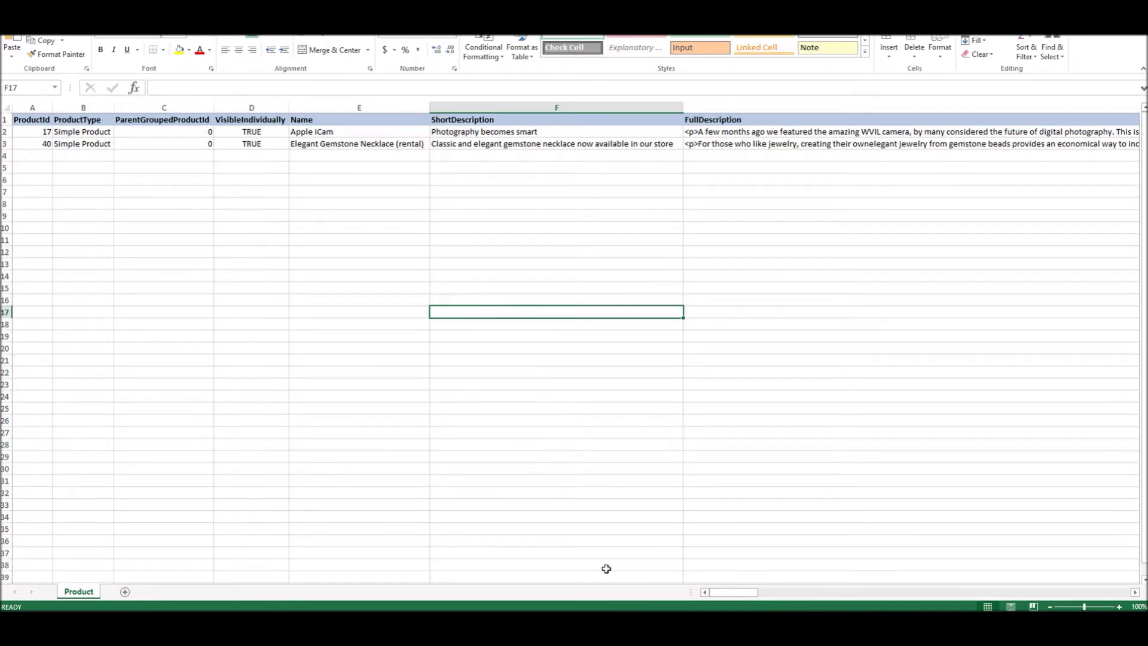
# Scroll to column CO and read the Picture1 paths in CO2 and CO3.
pyautogui.moveTo(730, 593); pyautogui.dragTo(1104, 592)
pyautogui.click(472, 131)
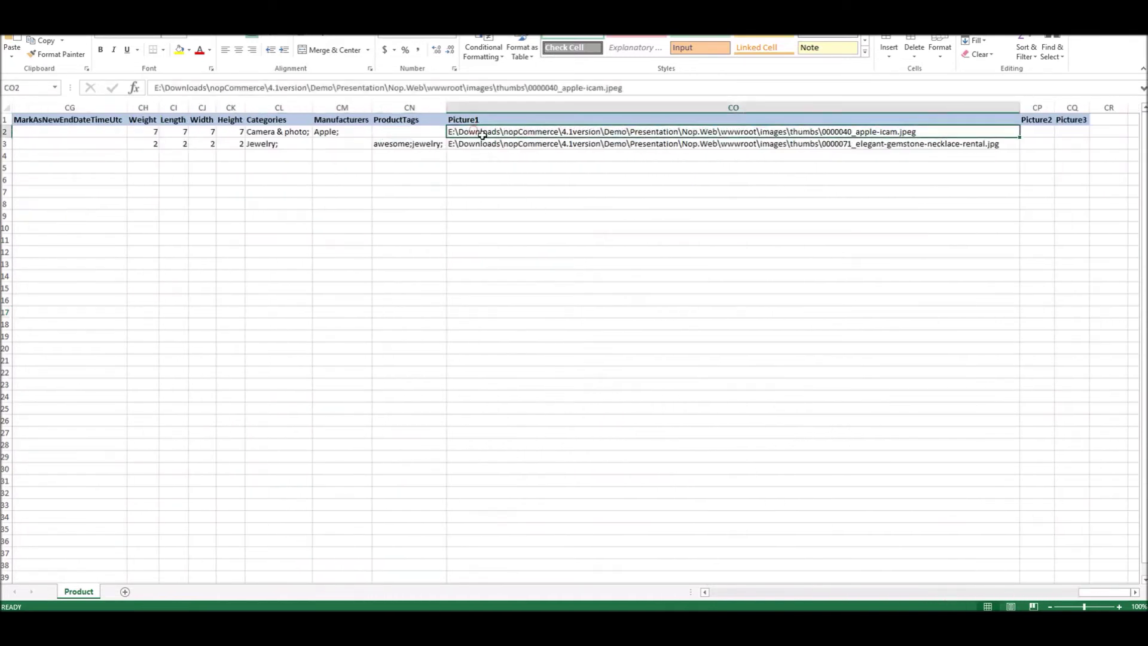
pyautogui.click(519, 144)
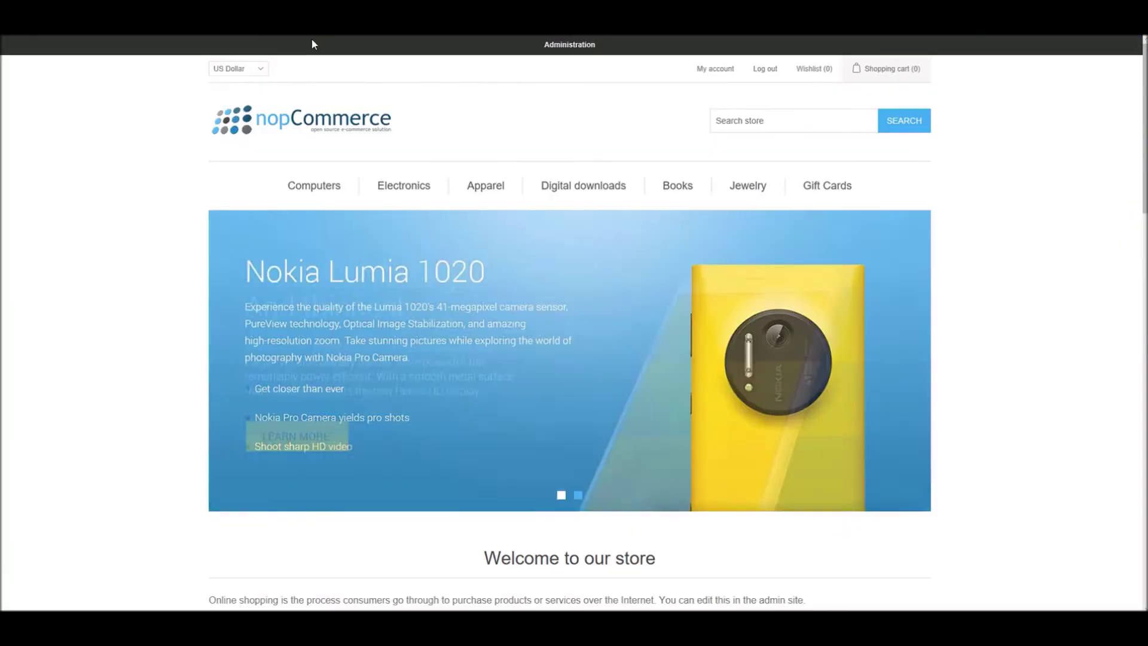
# Open the Apple iCam page from the storefront's Camera & photo category.
pyautogui.scroll(-5, 574, 323)
pyautogui.scroll(5, 616, 179)
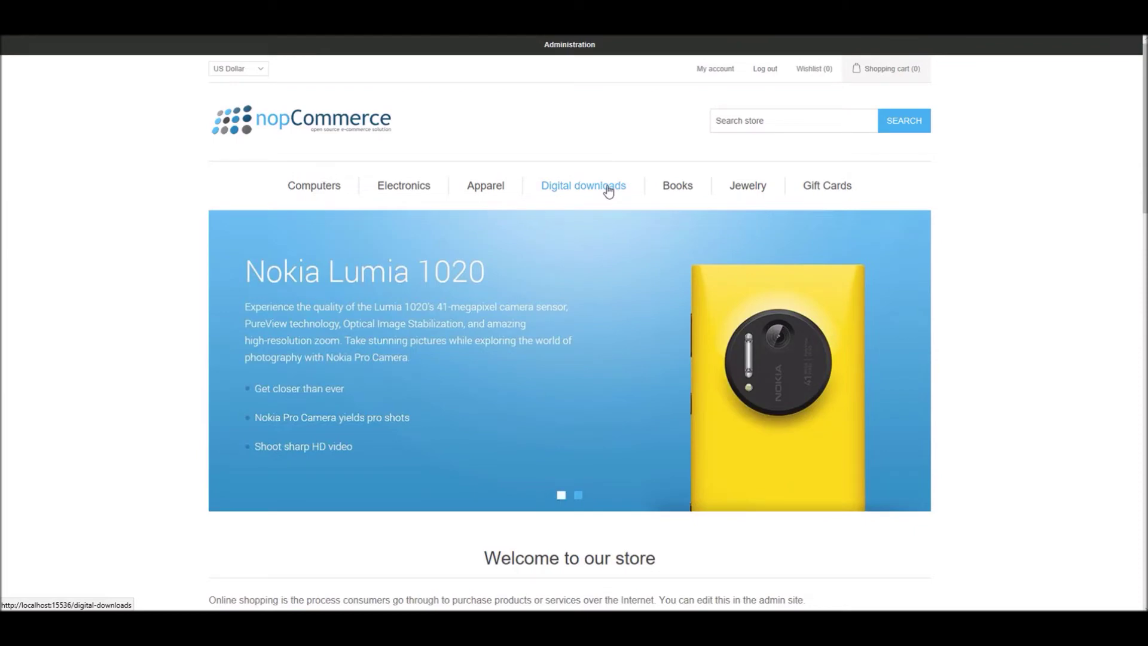
pyautogui.moveTo(481, 186)
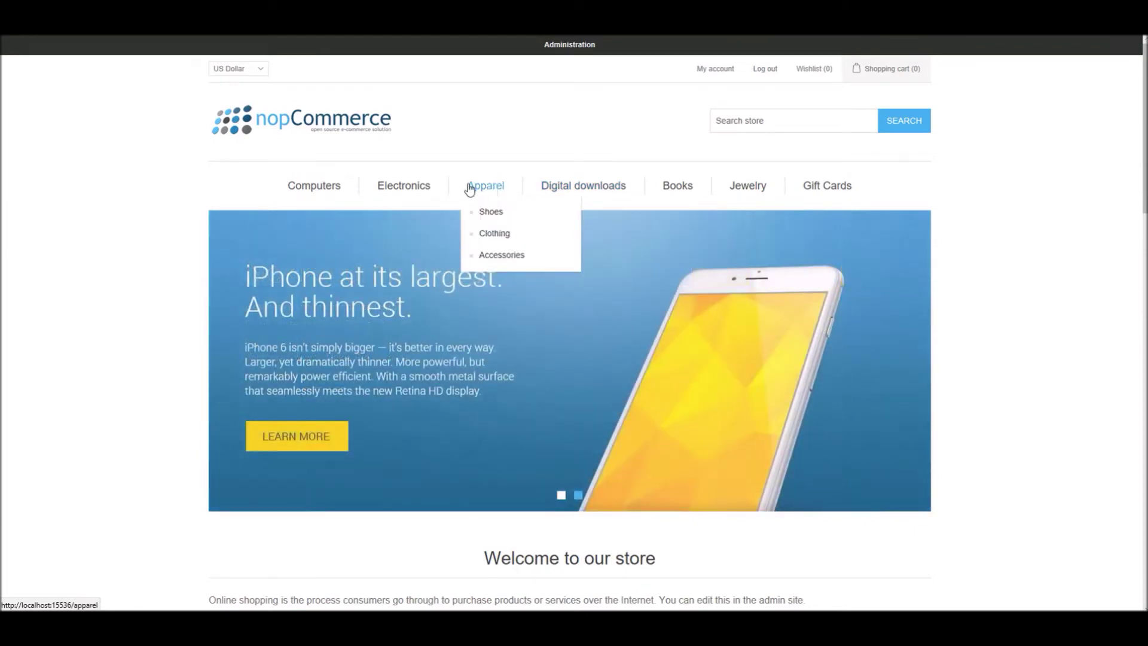
pyautogui.moveTo(404, 182)
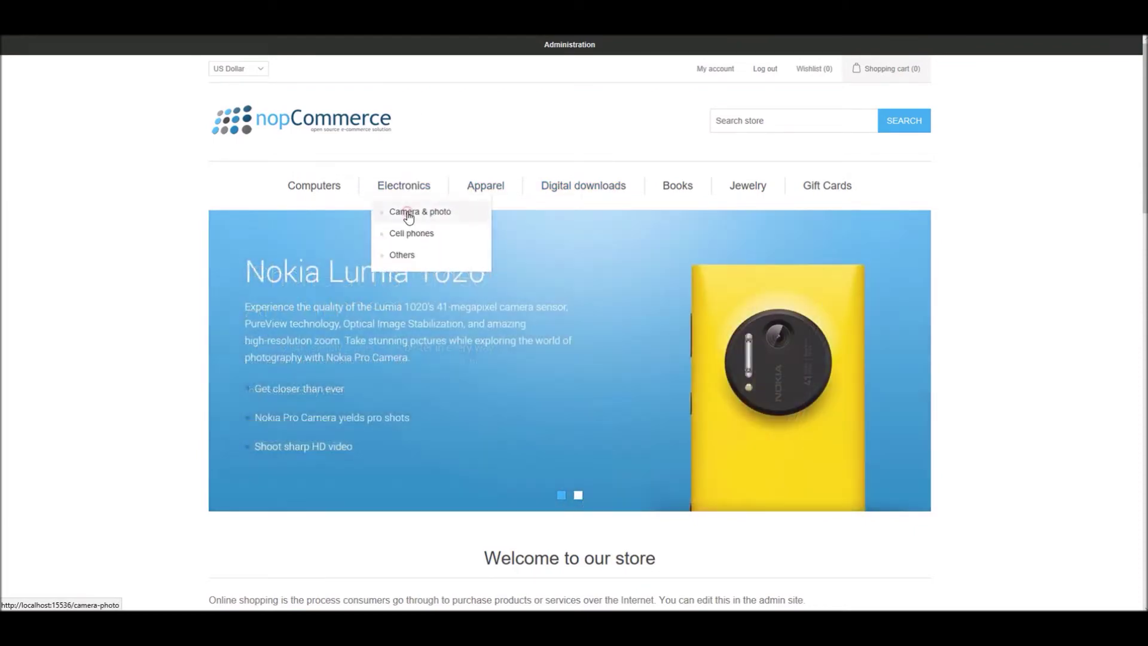
pyautogui.click(408, 215)
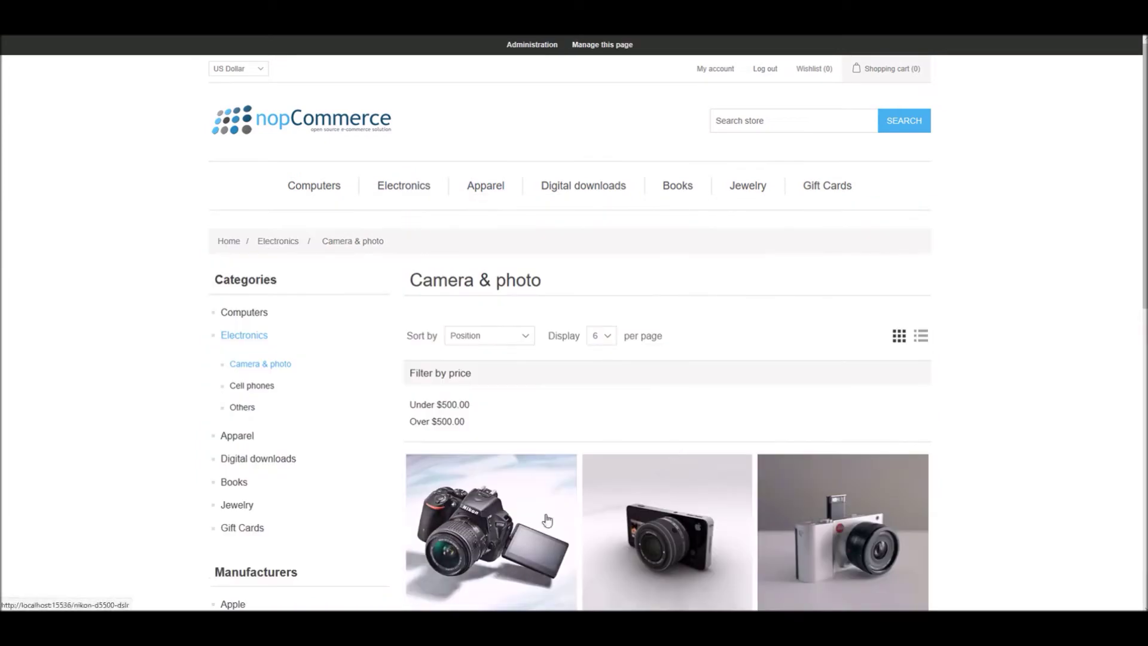
pyautogui.scroll(-3, 875, 425)
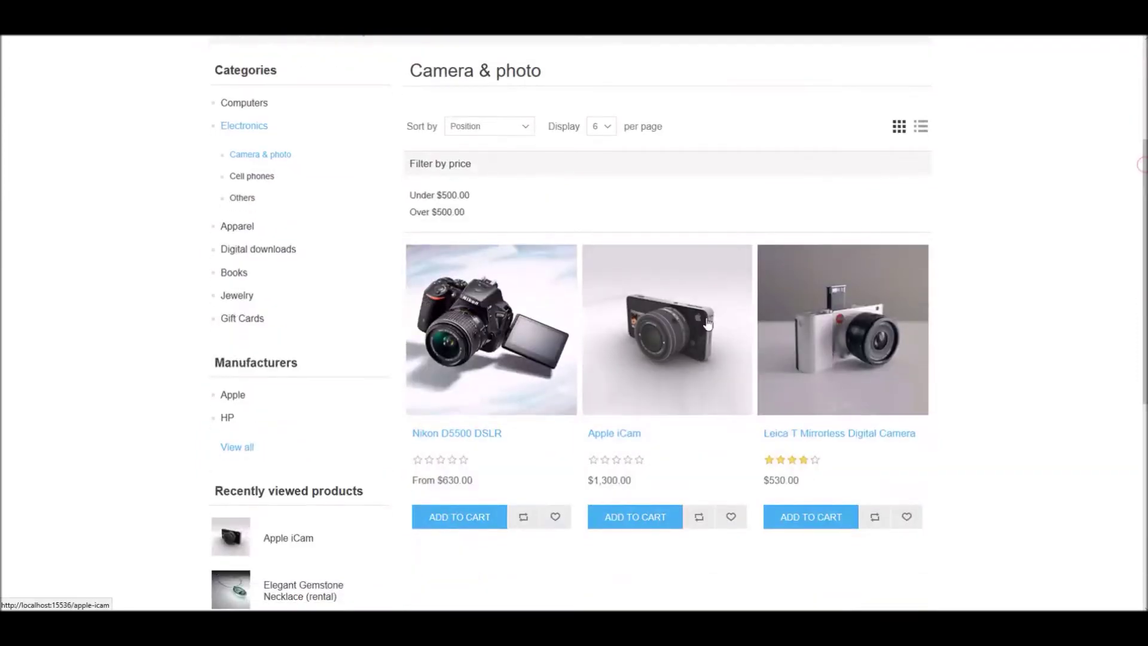
pyautogui.click(680, 310)
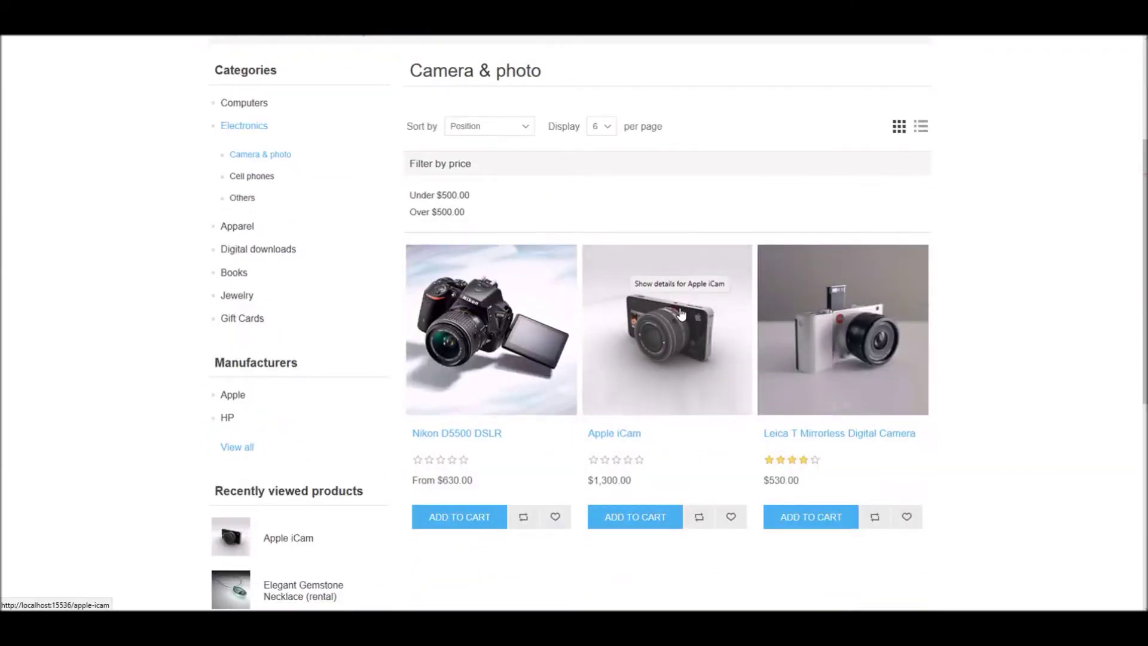
# Open the Elegant Gemstone Necklace (rental) storefront page and note its single picture.
pyautogui.scroll(-5, 1136, 265)
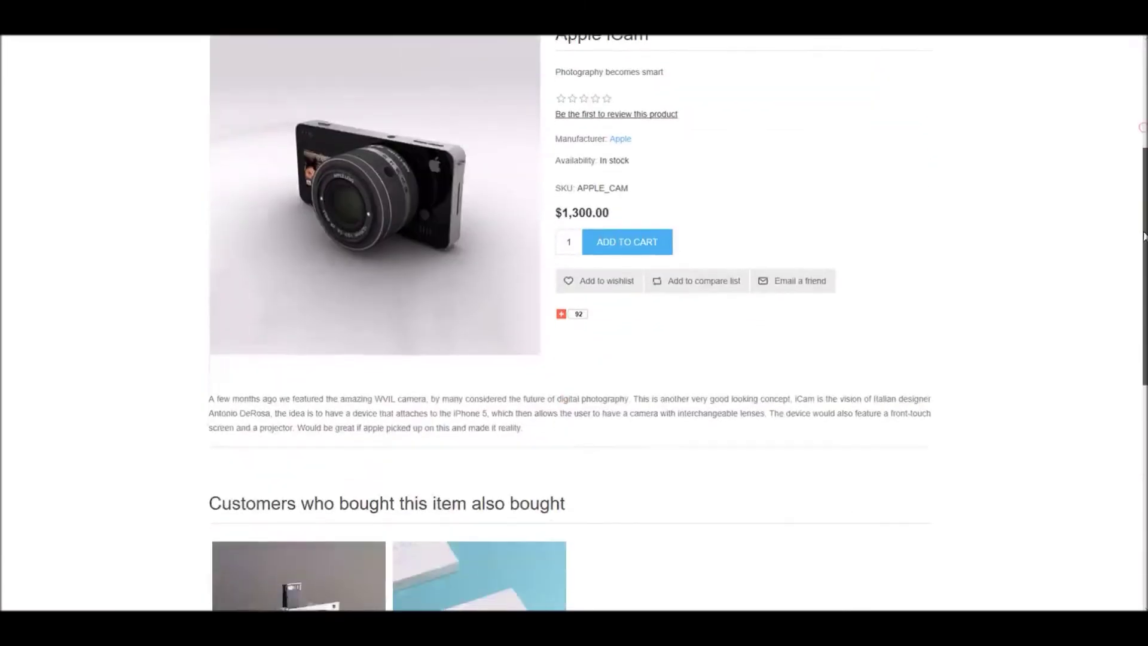
pyautogui.scroll(5, 1136, 265)
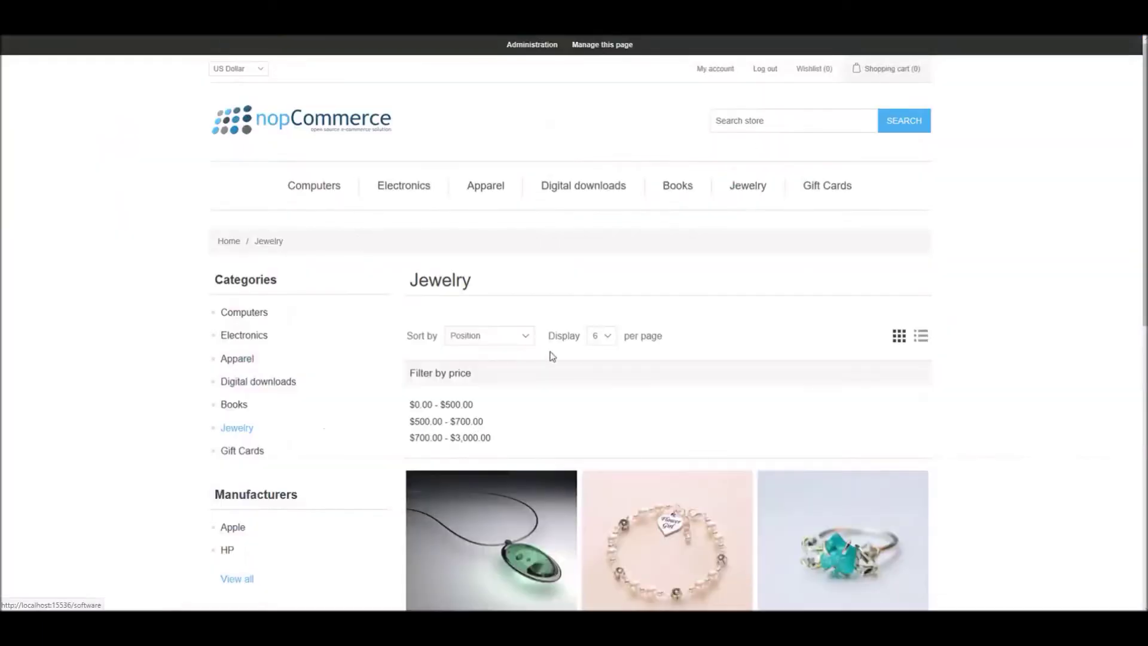
pyautogui.click(474, 502)
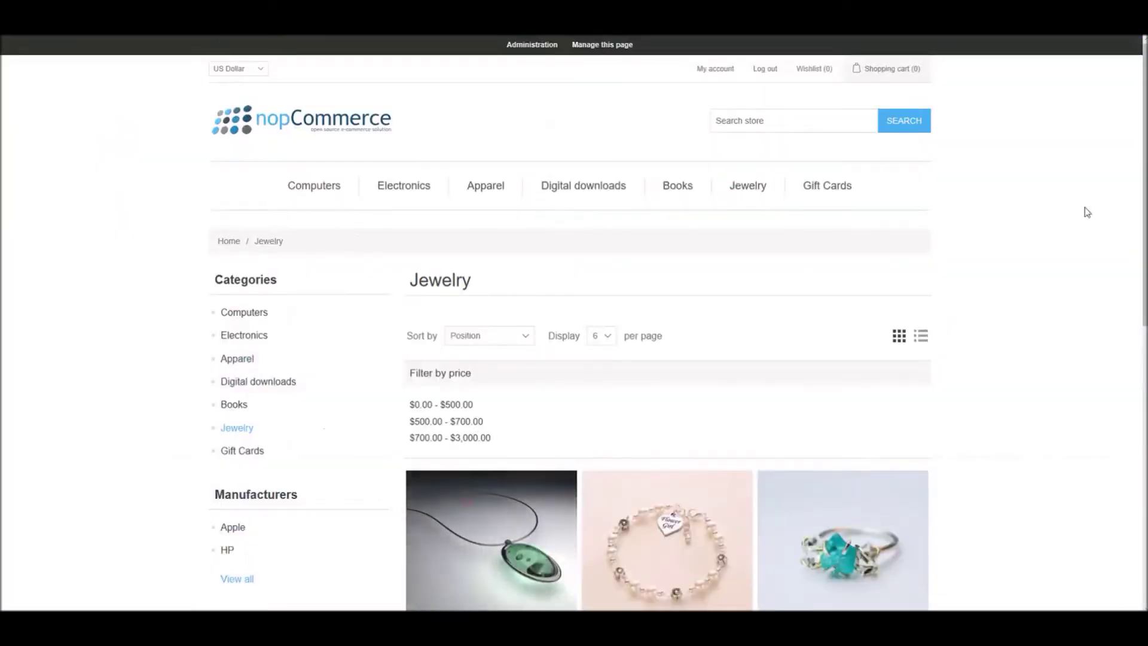
pyautogui.moveTo(1144, 198); pyautogui.dragTo(1114, 210)
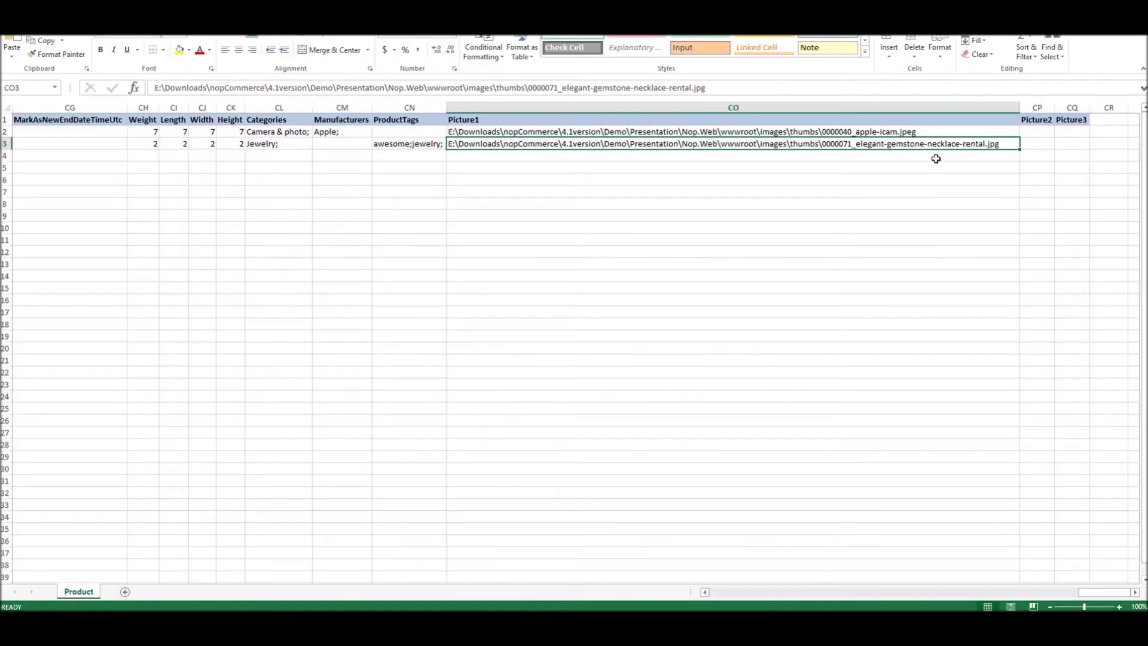
pyautogui.click(858, 130)
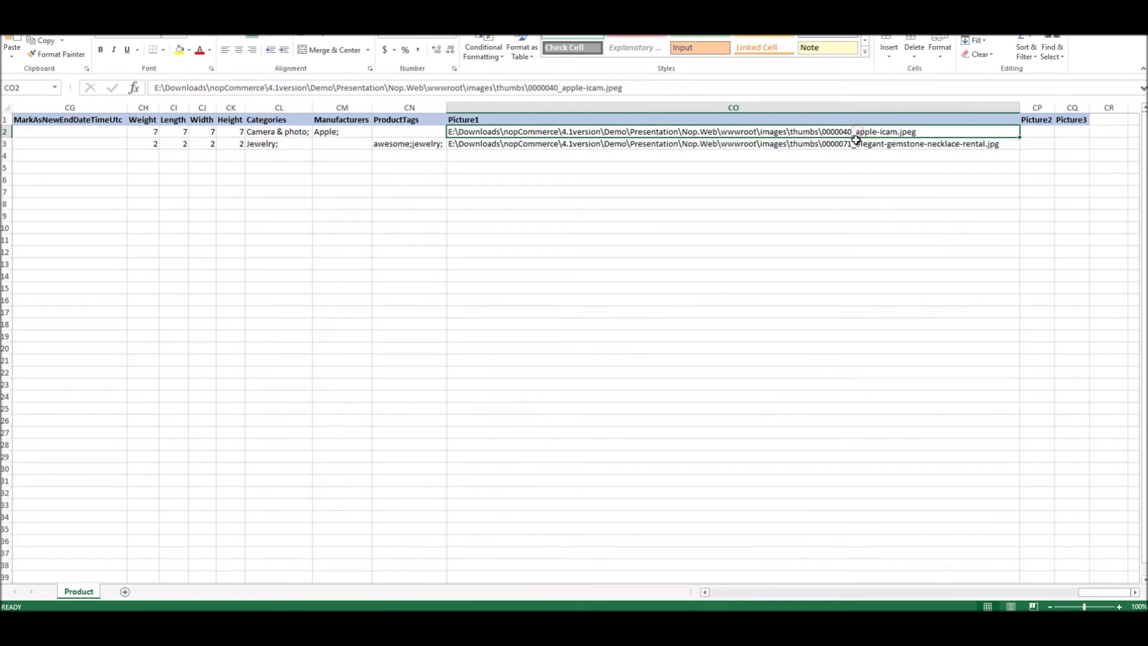
# Compare the Picture1 paths of Apple iCam (CO2) and the necklace (CO3).
pyautogui.click(859, 143)
pyautogui.click(726, 131)
pyautogui.click(727, 144)
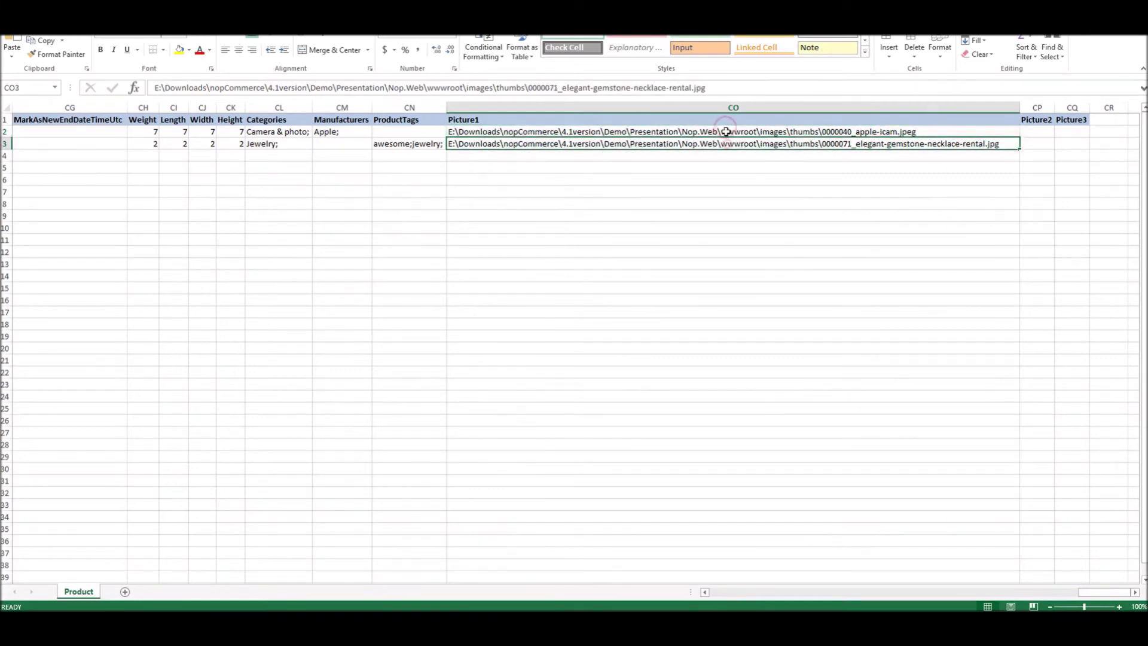
pyautogui.click(724, 131)
pyautogui.click(756, 144)
pyautogui.click(935, 131)
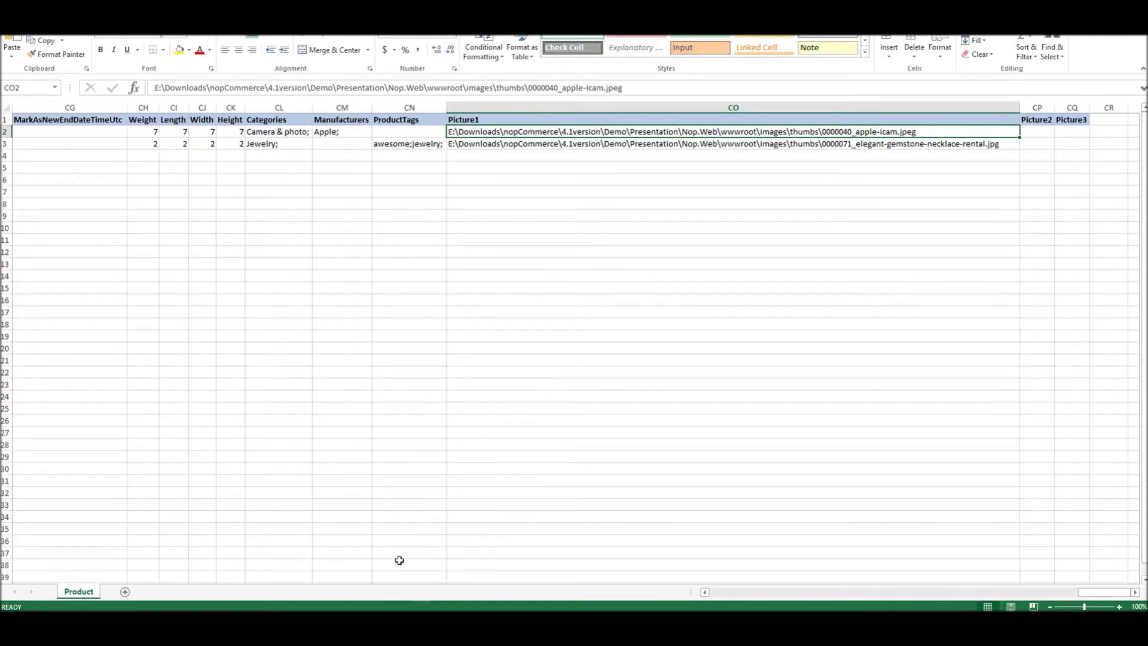
# Bring up the pictures folder and locate apple_cam2 and heart_pendant2.
pyautogui.click(337, 571)
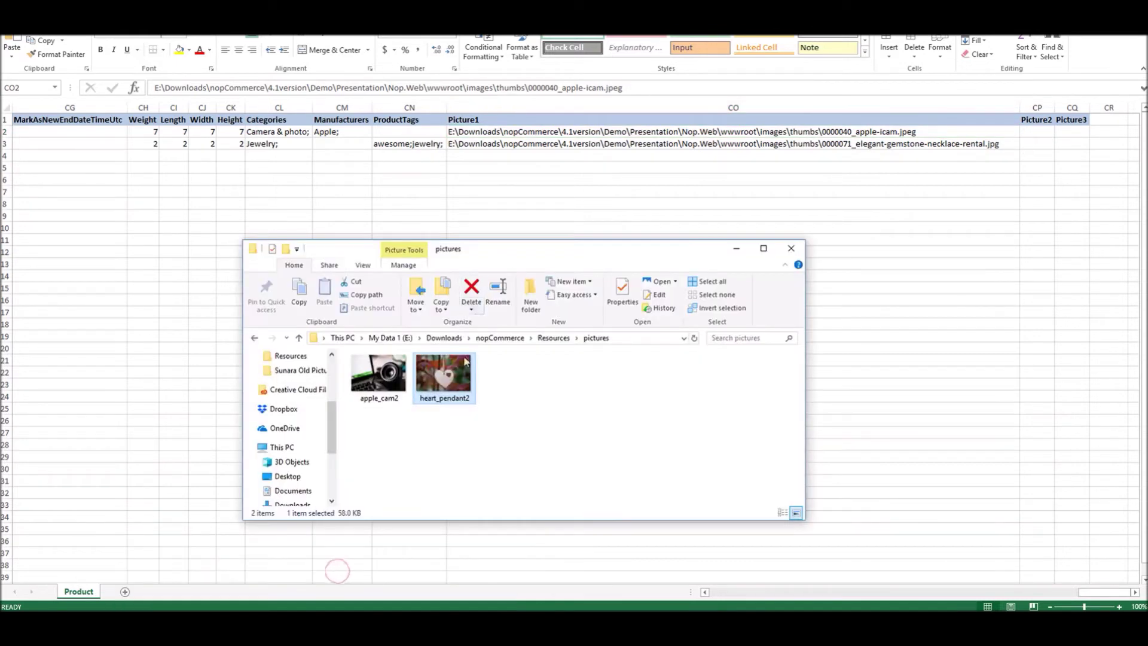
pyautogui.click(542, 389)
pyautogui.click(505, 405)
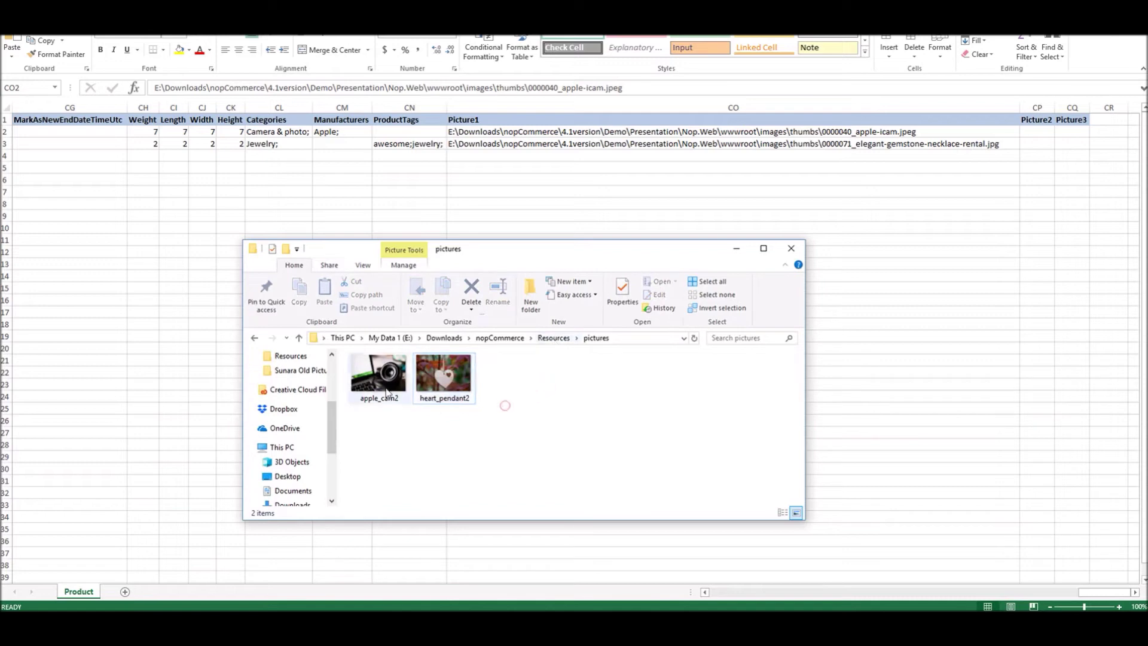
pyautogui.click(387, 393)
pyautogui.click(467, 396)
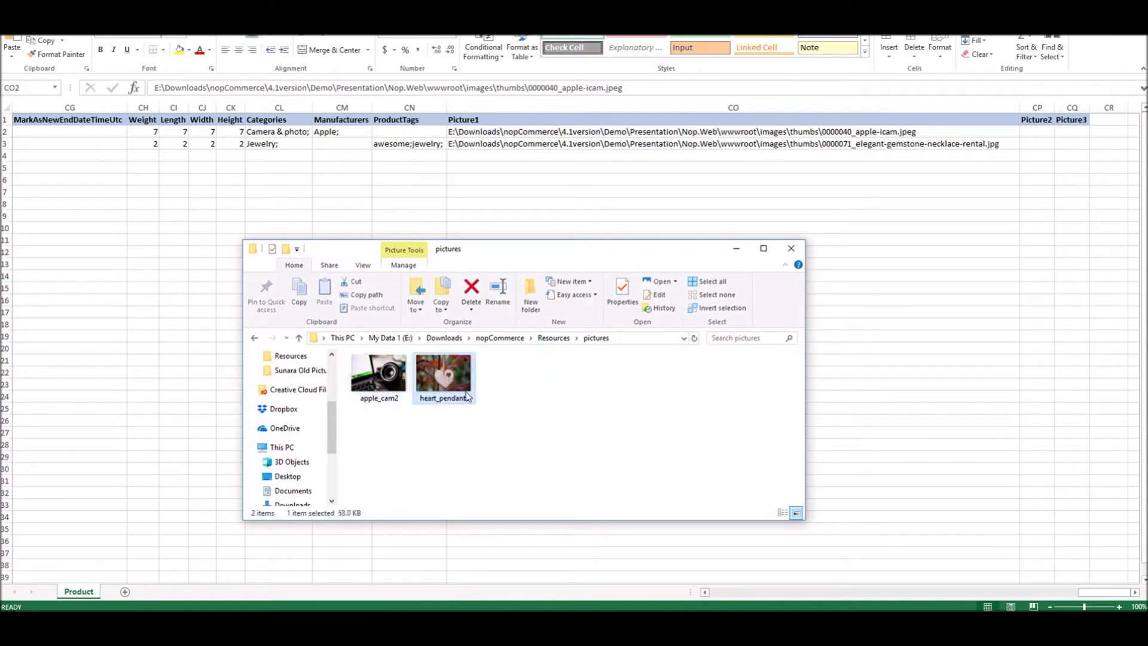
# Copy the pictures folder path from Explorer and paste it into CP2.
pyautogui.click(612, 338)
pyautogui.hotkey('ctrl', 'c')
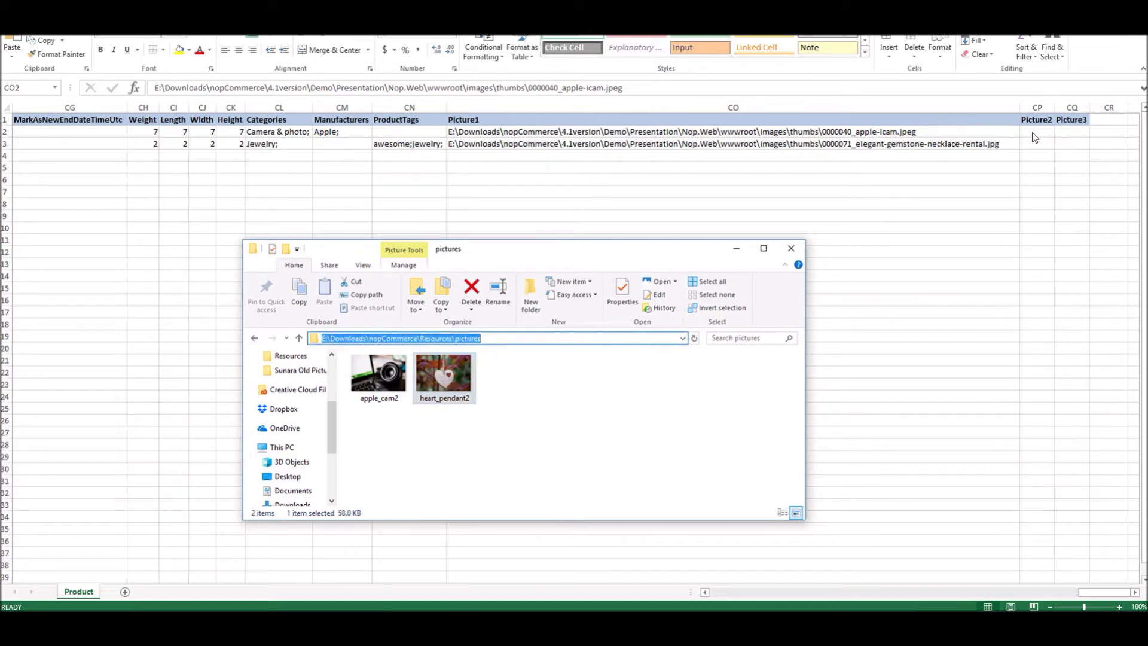
pyautogui.click(1090, 598)
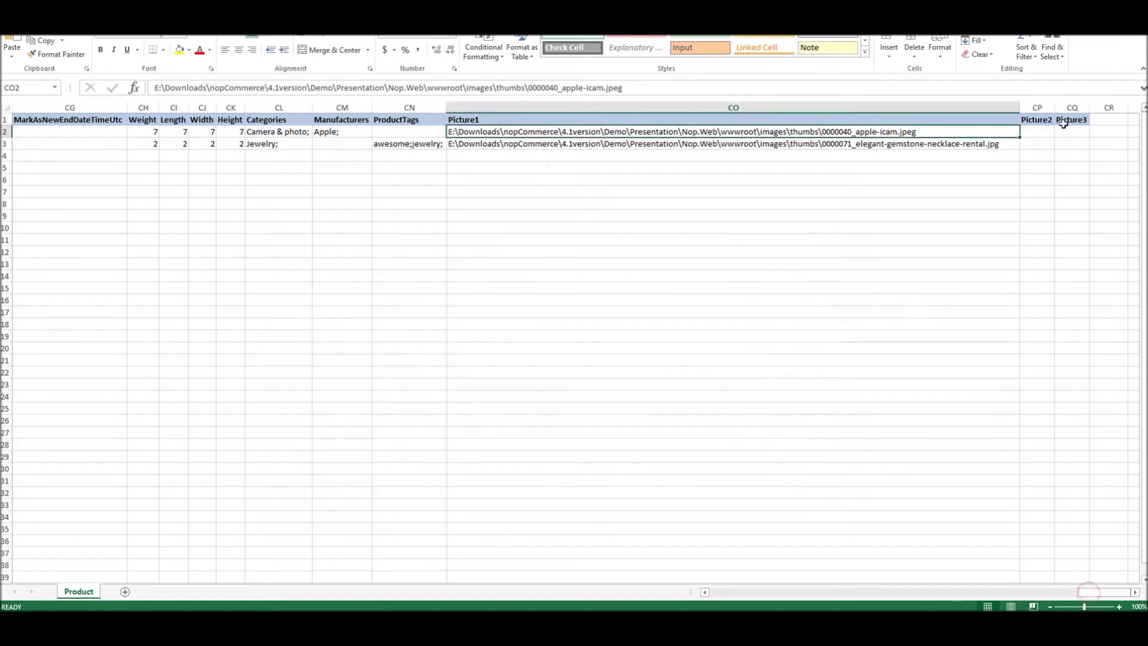
pyautogui.click(1054, 108)
pyautogui.click(1037, 131)
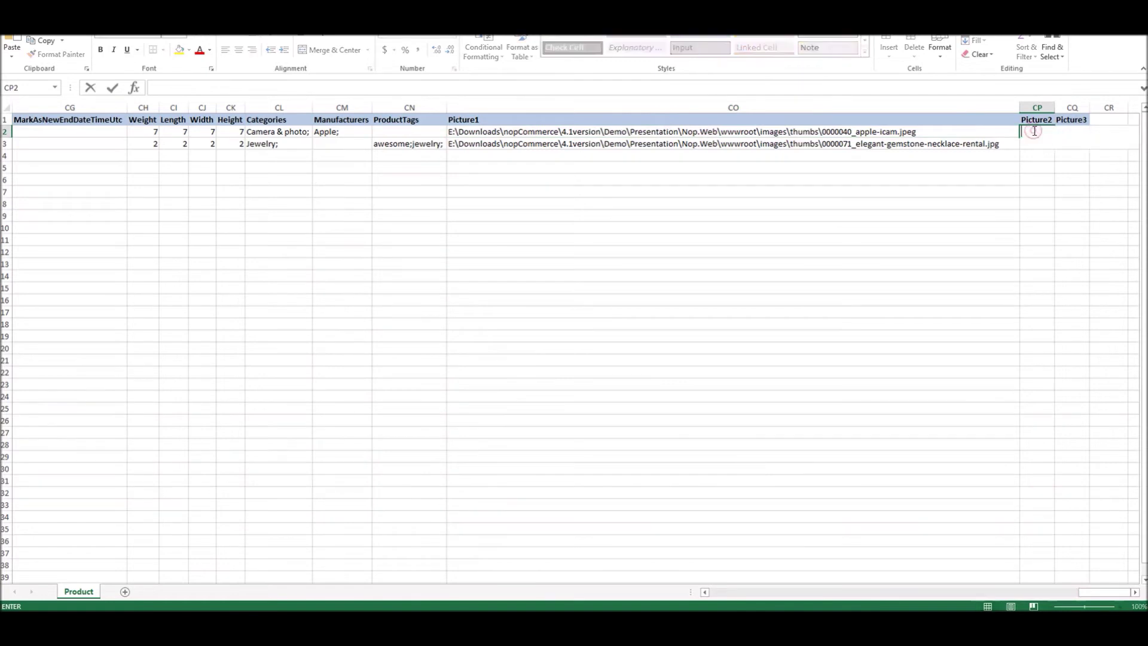
pyautogui.hotkey('ctrl', 'v')
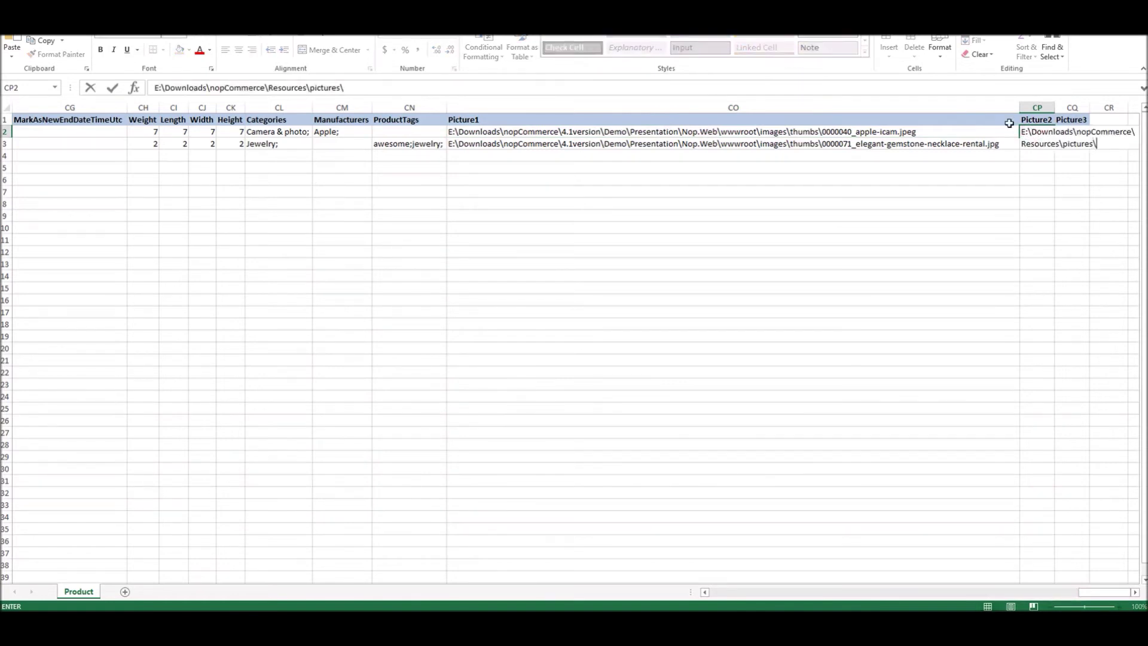
pyautogui.click(1024, 146)
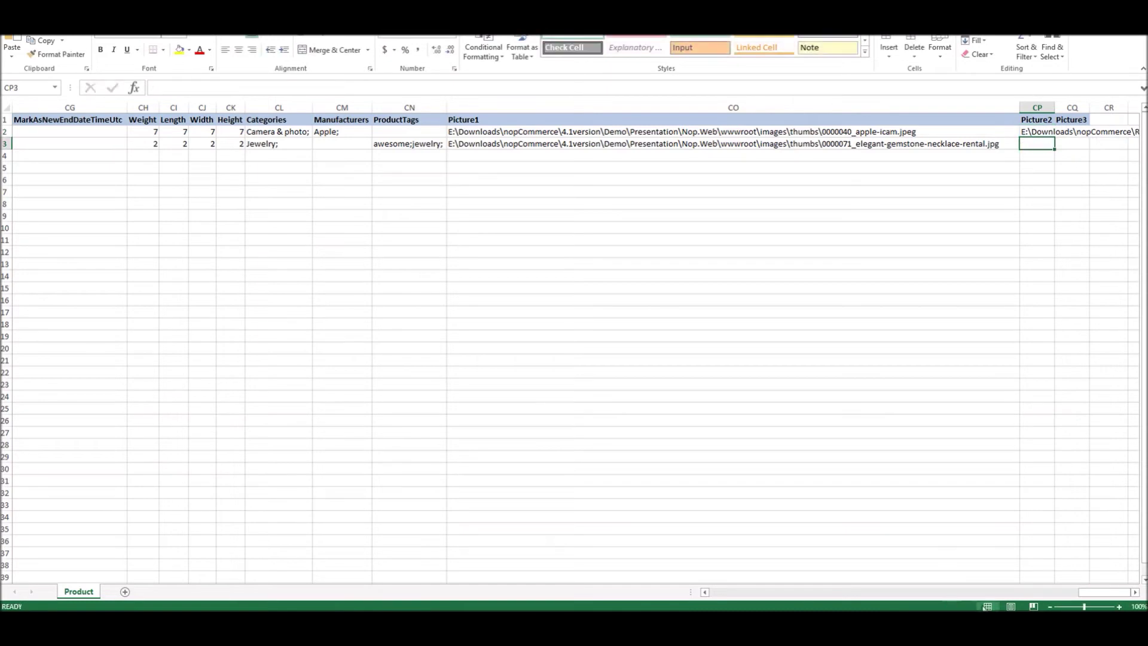
pyautogui.click(1134, 592)
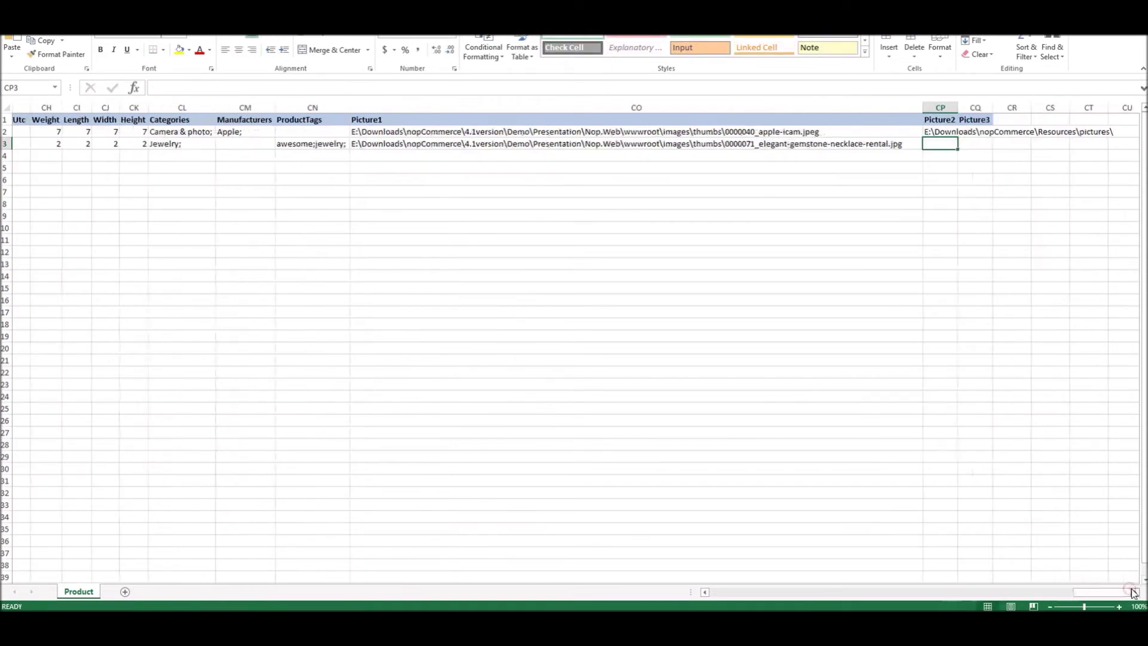
pyautogui.click(1134, 592)
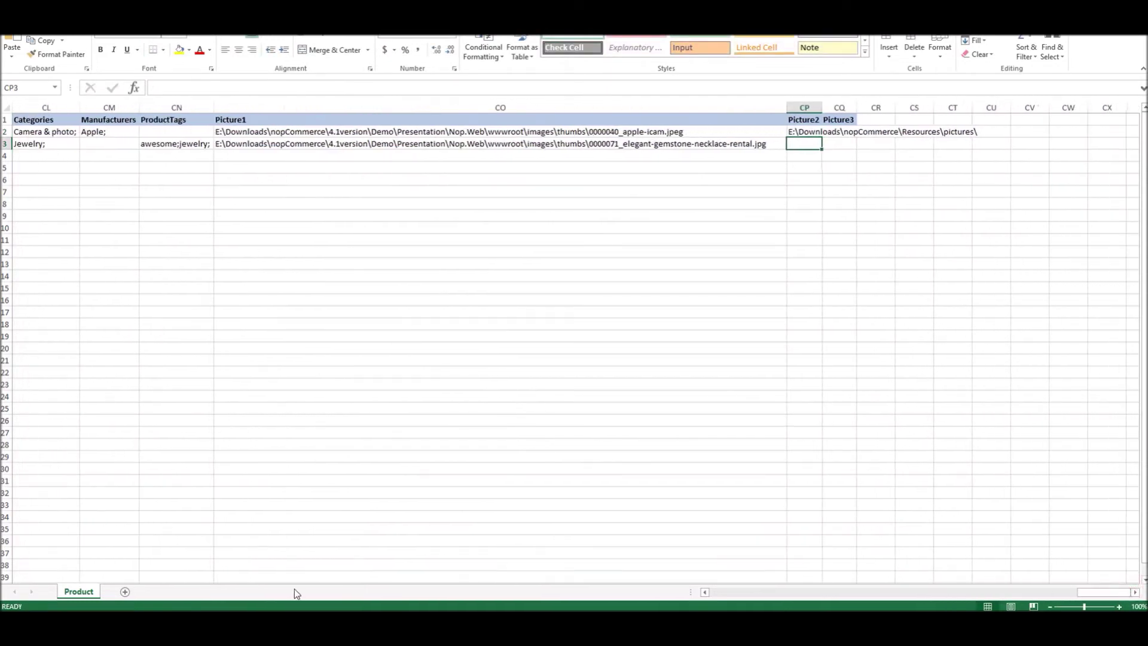
# Append apple_cam2.jpg to CP2, giving E:\Downloads\nopCommerce\Resources\pictures\apple_cam2.jpg.
pyautogui.moveTo(294, 595)
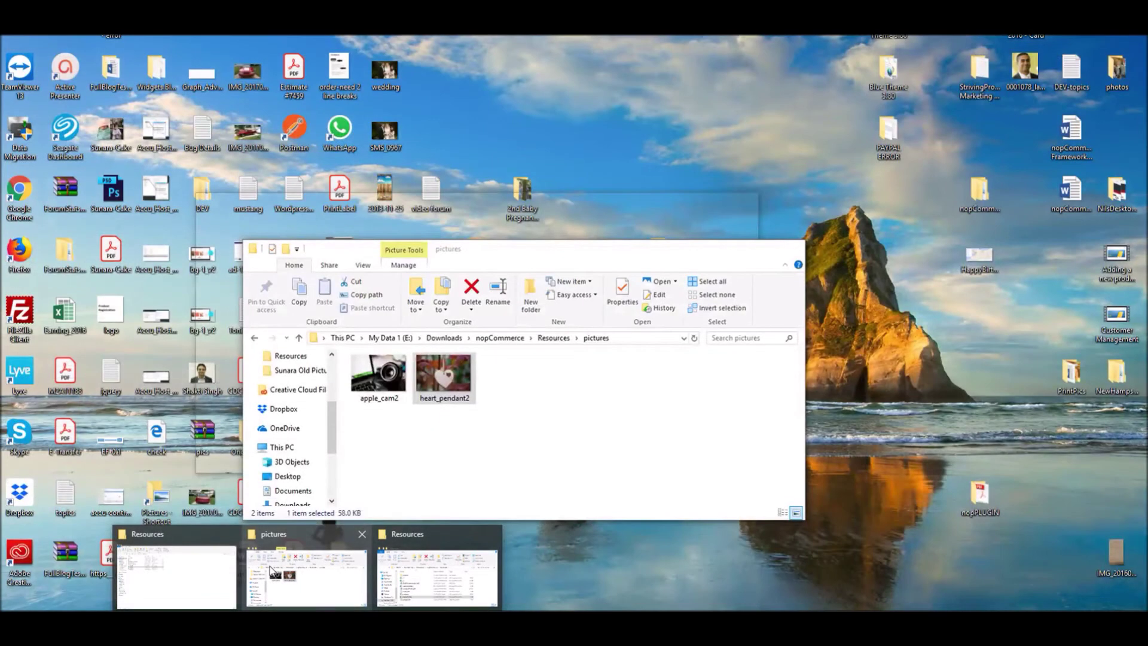
pyautogui.click(272, 568)
pyautogui.click(383, 396)
pyautogui.hotkey('ctrl', 'c')
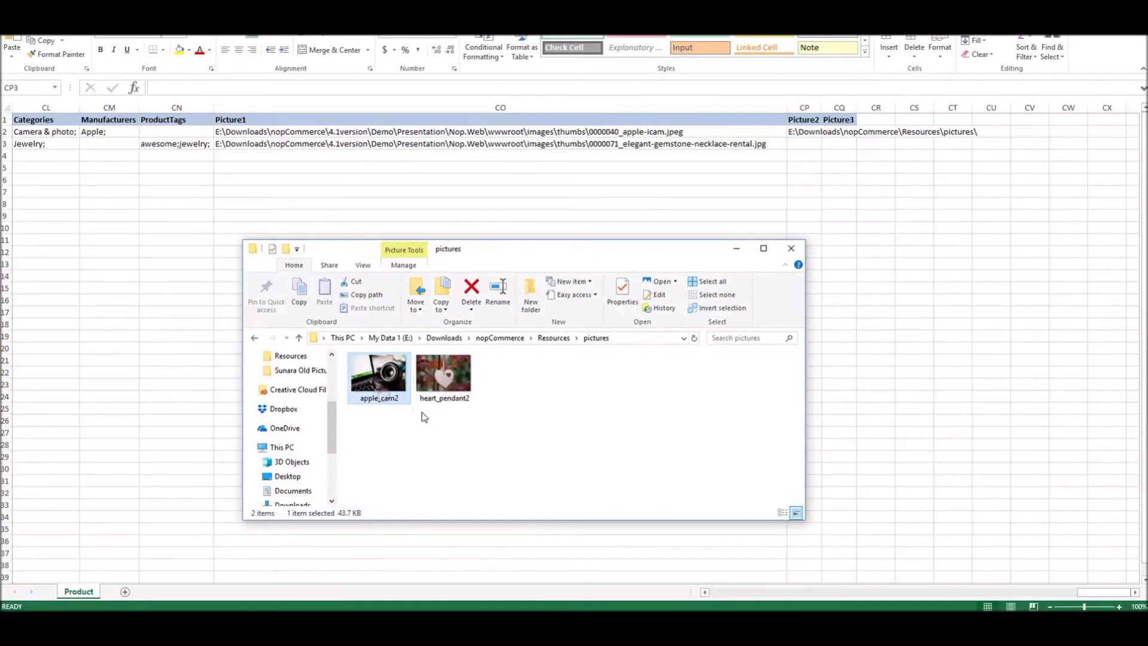
pyautogui.click(824, 134)
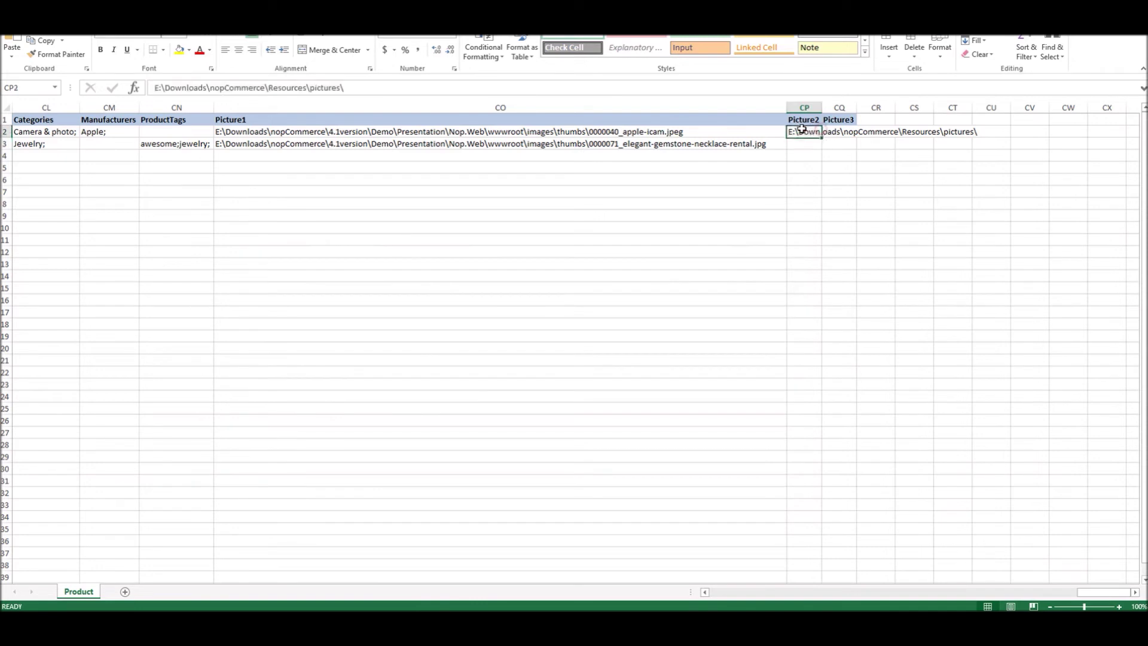
pyautogui.click(351, 88)
pyautogui.hotkey('ctrl', 'v')
pyautogui.write('.jpg')
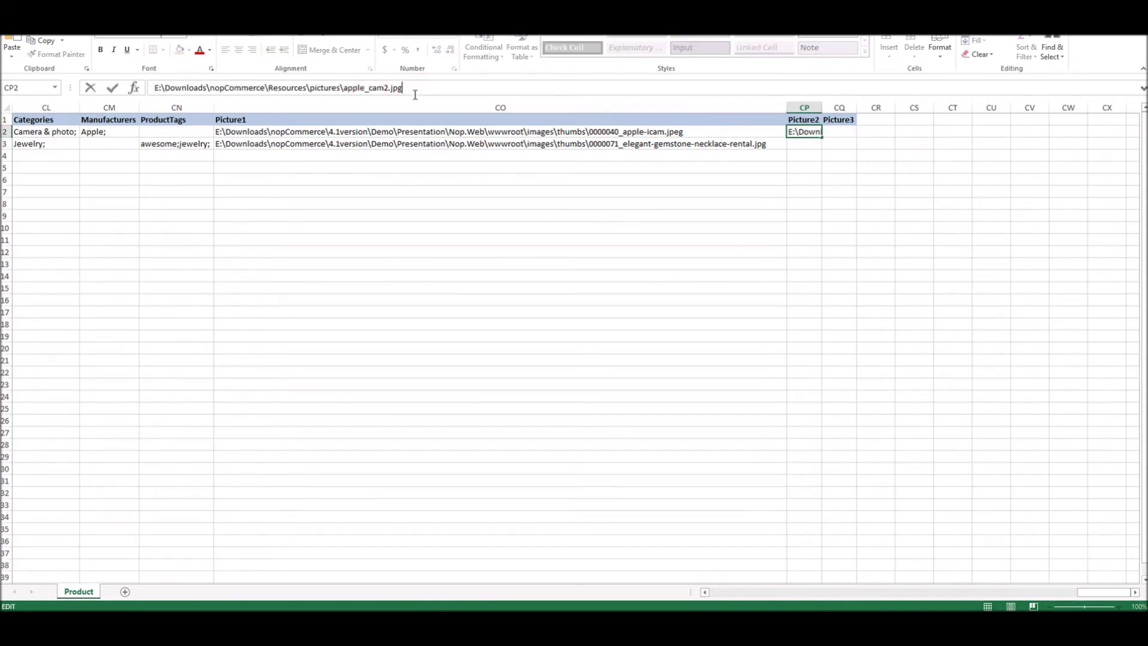
pyautogui.click(409, 88)
pyautogui.click(817, 179)
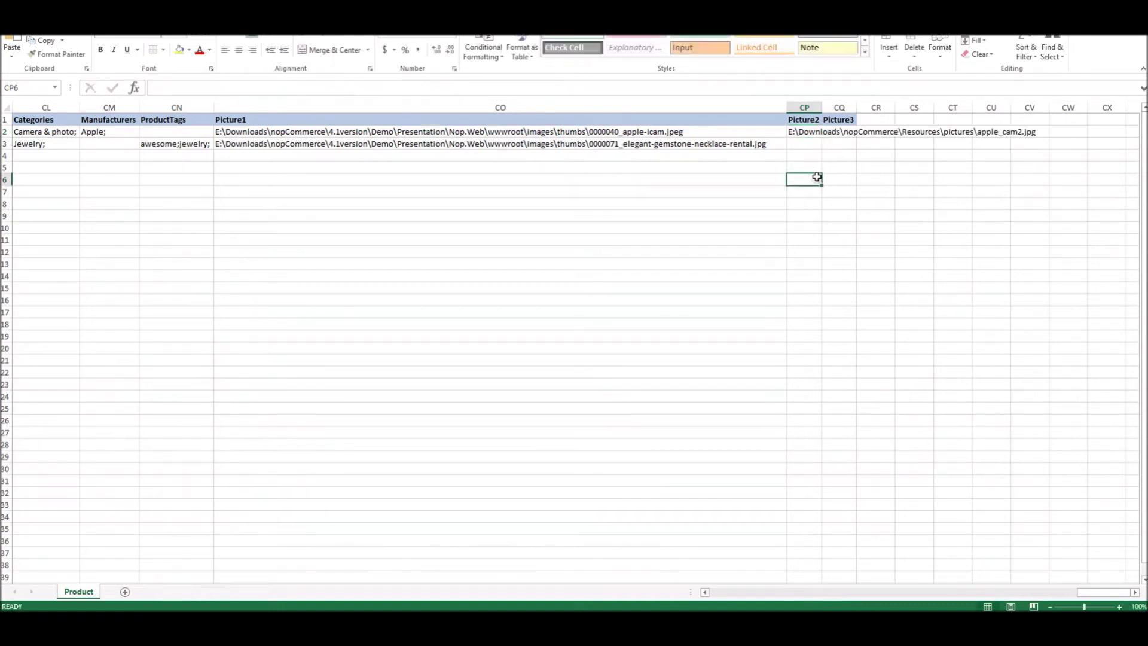
pyautogui.click(799, 133)
# Copy CP2's path into CP3 and swap apple_cam2 for heart_pendant2.
pyautogui.hotkey('ctrl', 'c')
pyautogui.click(799, 144)
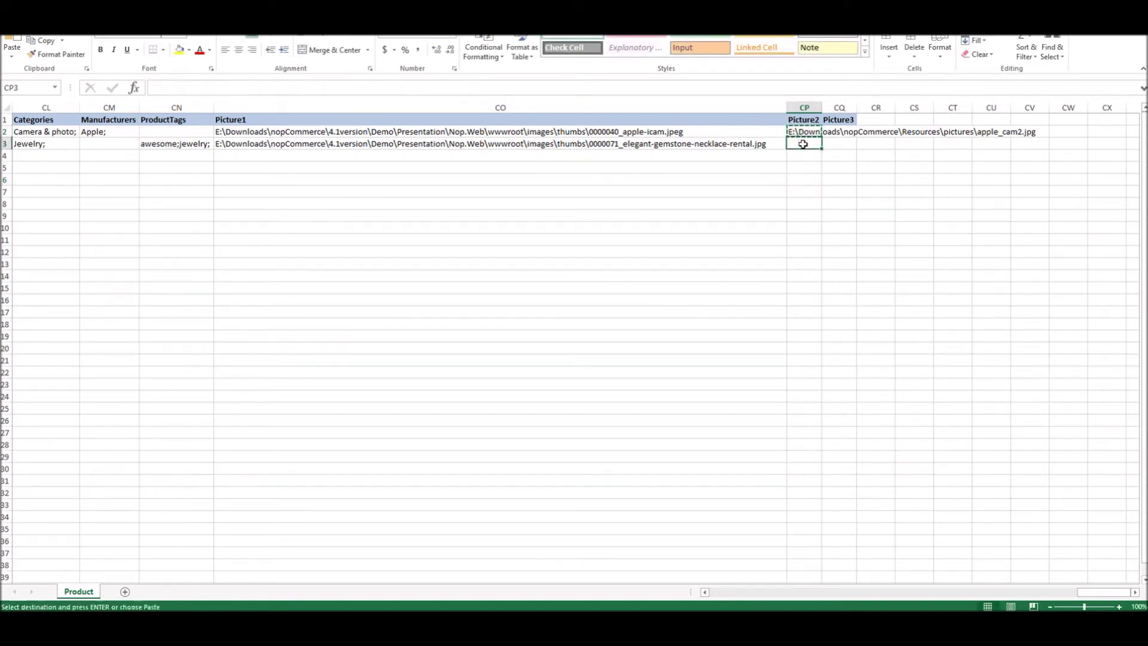
pyautogui.hotkey('ctrl', 'v')
pyautogui.moveTo(308, 628)
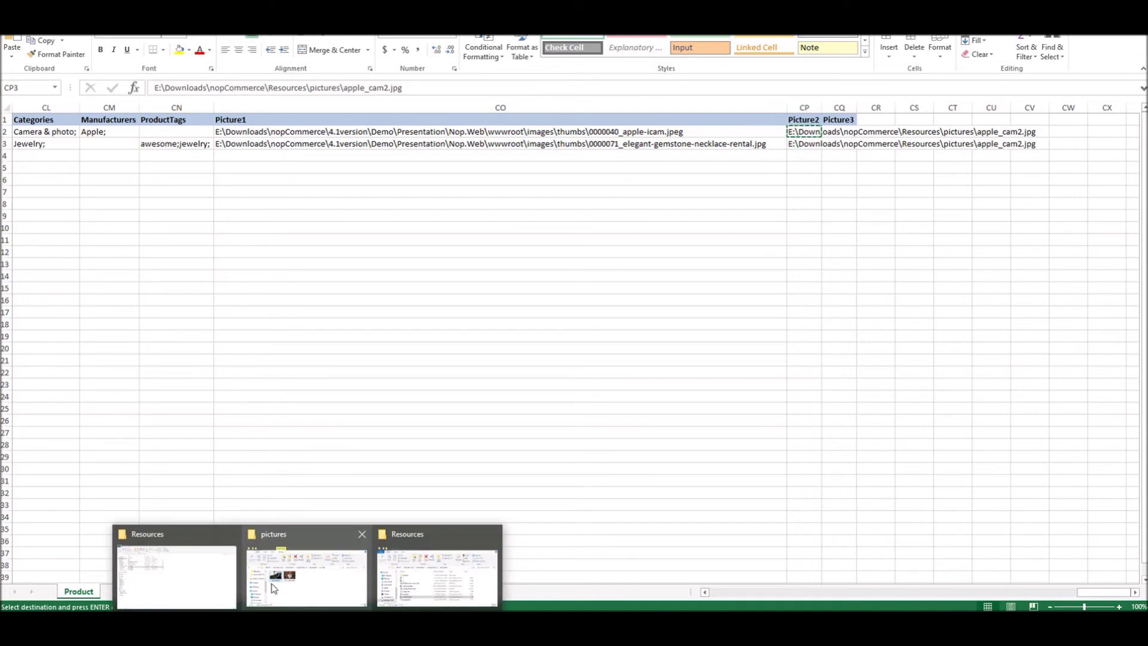
pyautogui.click(271, 582)
pyautogui.click(444, 383)
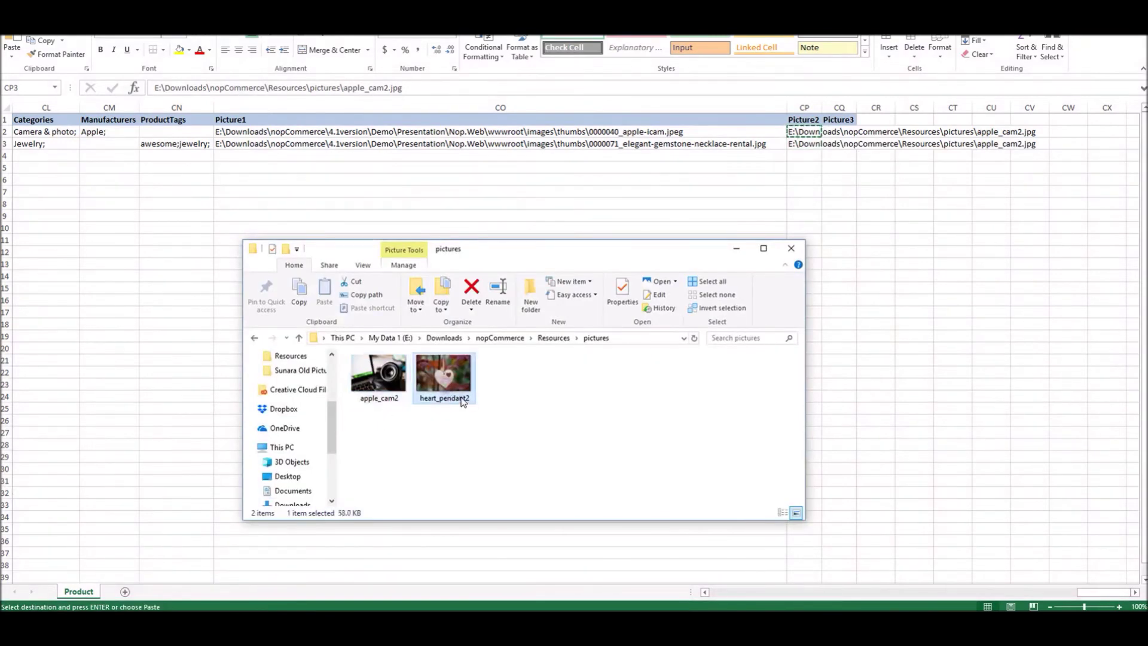
pyautogui.click(444, 398)
pyautogui.hotkey('alt', 'Tab')
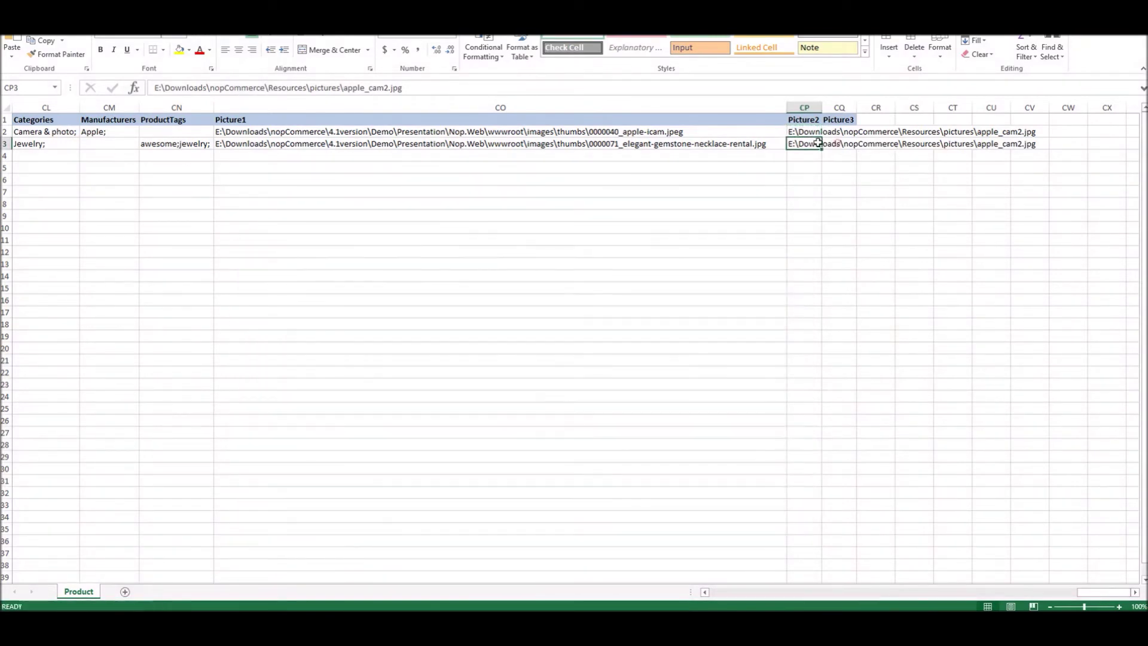
pyautogui.click(389, 88)
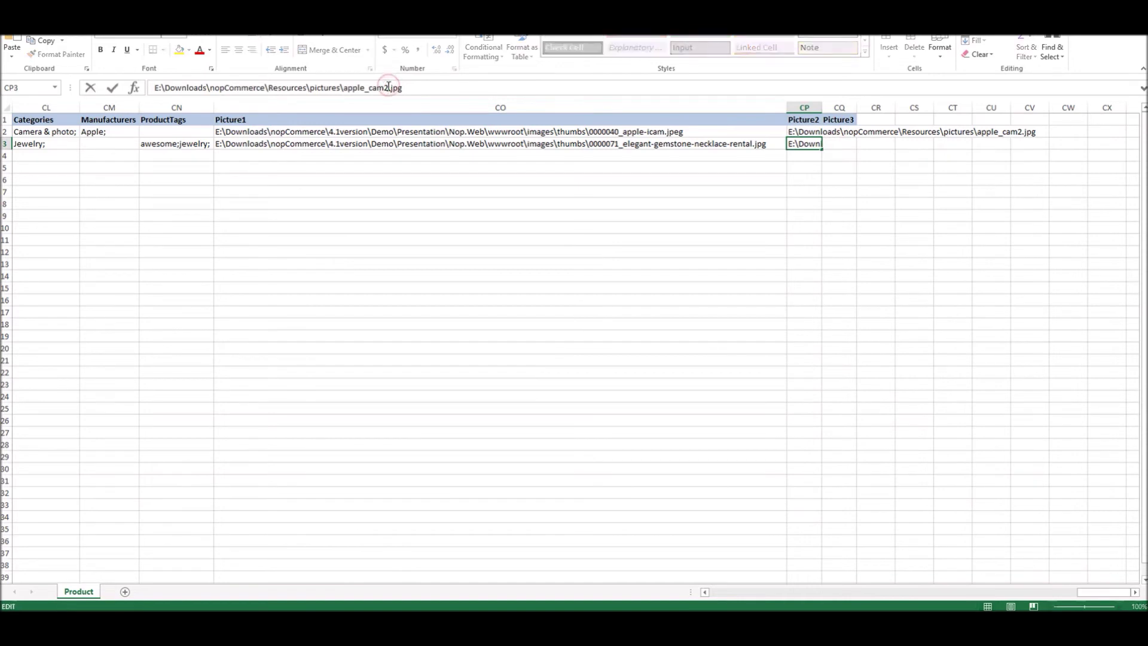
pyautogui.moveTo(389, 88); pyautogui.dragTo(343, 87)
pyautogui.hotkey('ctrl', 'v')
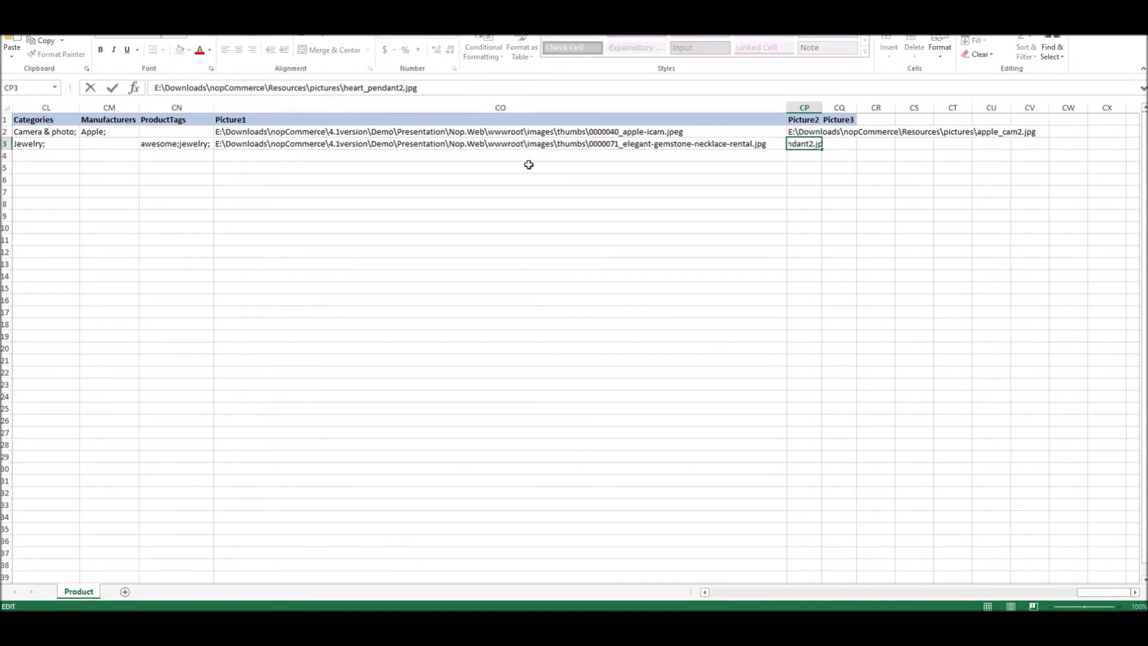
pyautogui.press('Return')
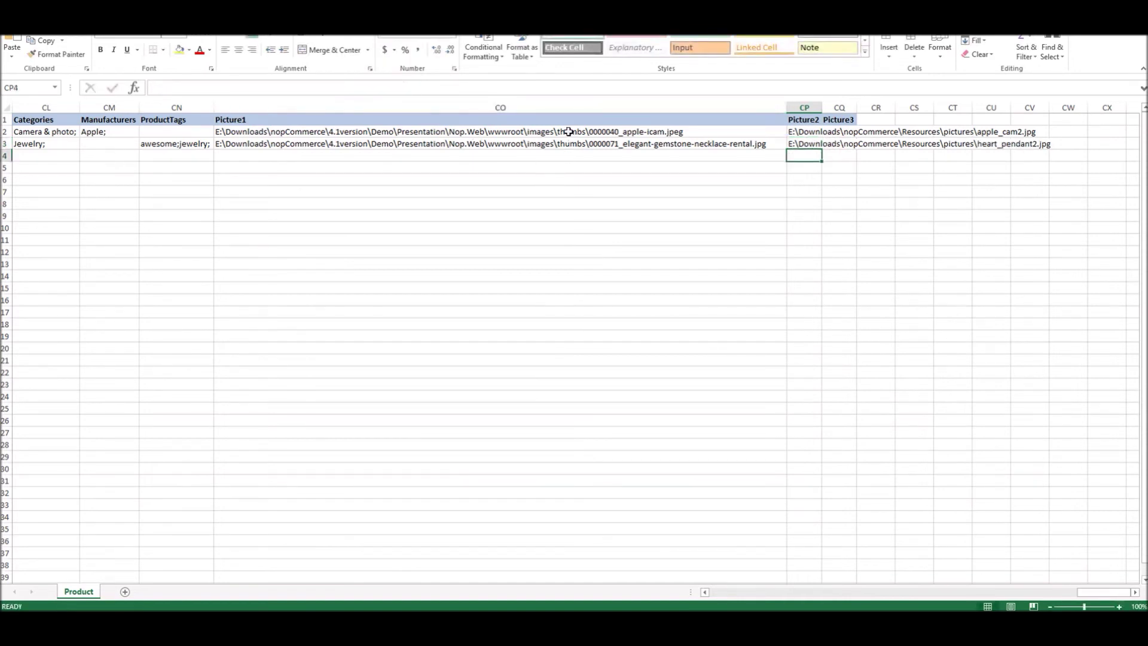
# Auto-fit column CP and verify the Picture2 paths in CP2 and CP3.
pyautogui.moveTo(566, 131); pyautogui.dragTo(566, 146)
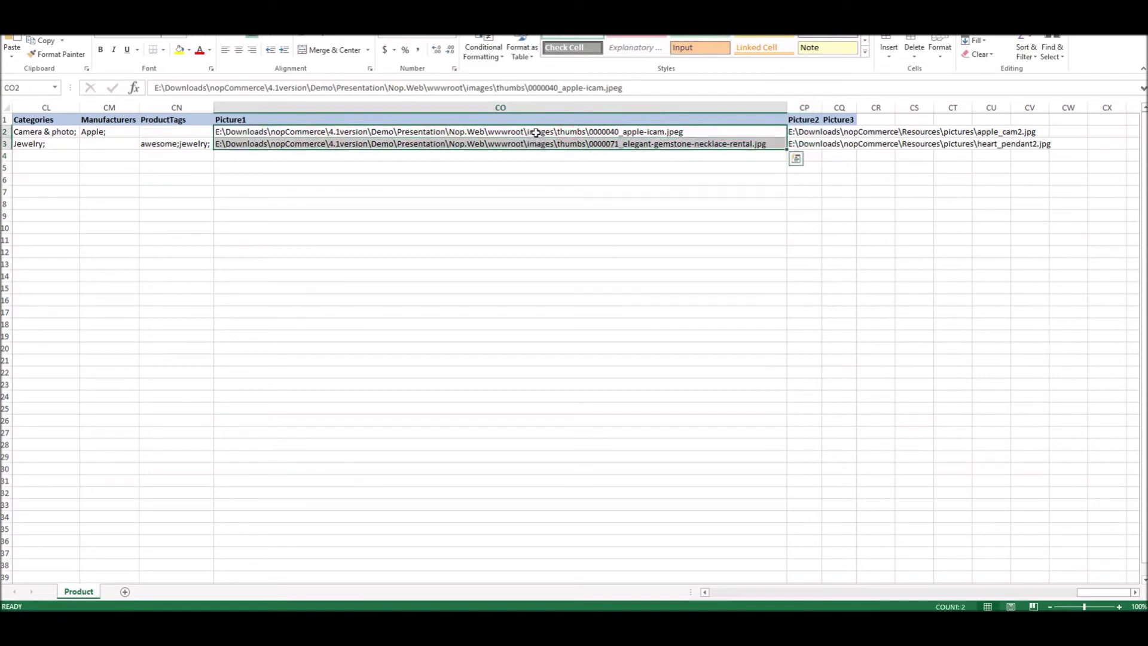
pyautogui.doubleClick(824, 106)
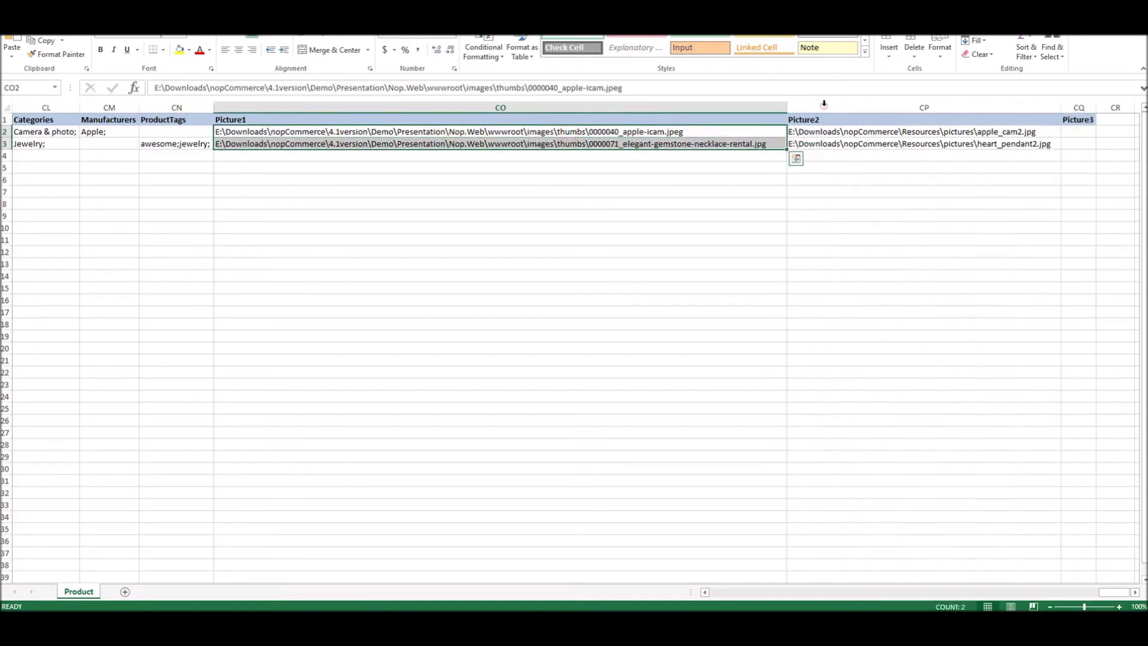
pyautogui.click(849, 131)
pyautogui.click(852, 139)
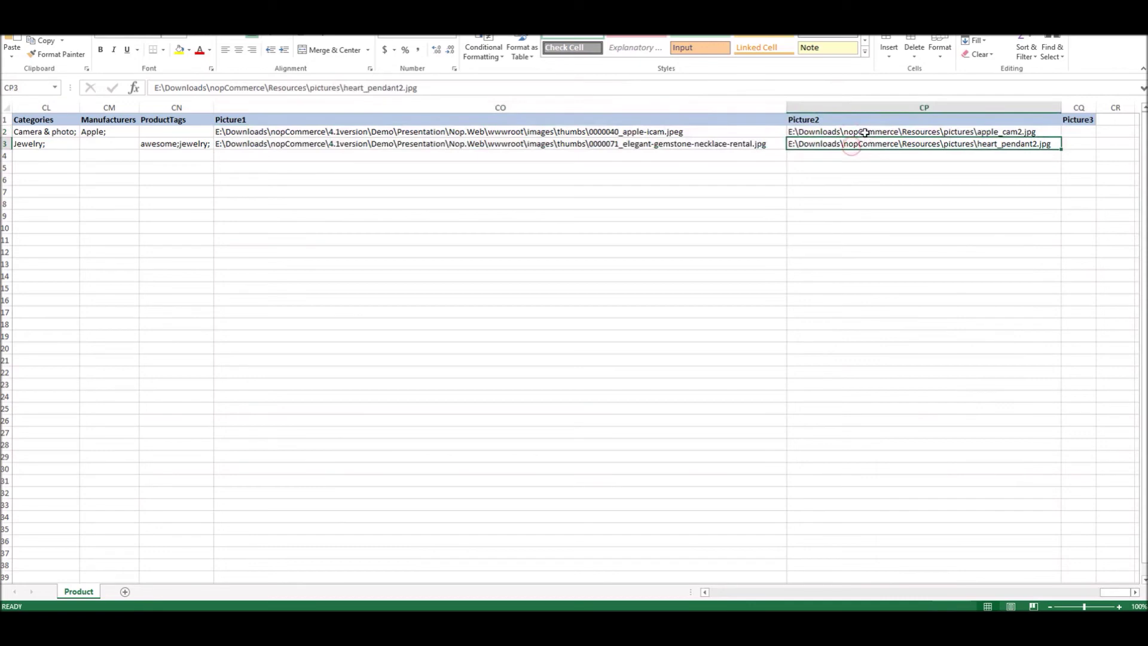
pyautogui.click(865, 132)
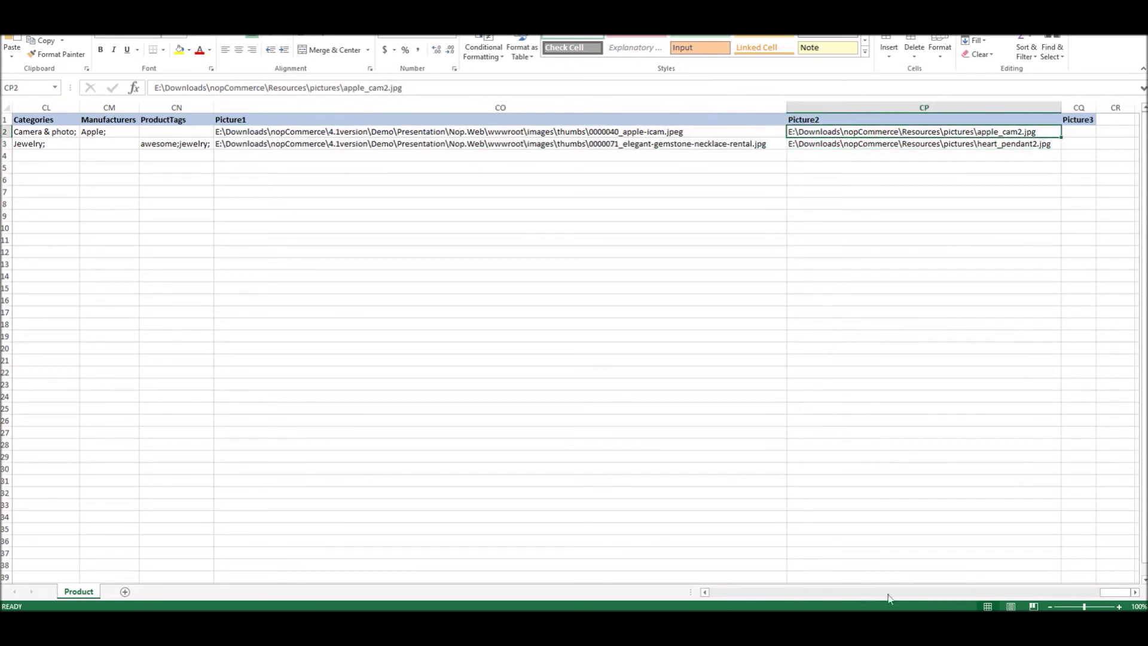
pyautogui.moveTo(1115, 592)
pyautogui.mouseDown()
pyautogui.moveTo(701, 600)
pyautogui.moveTo(1124, 578)
pyautogui.mouseUp()
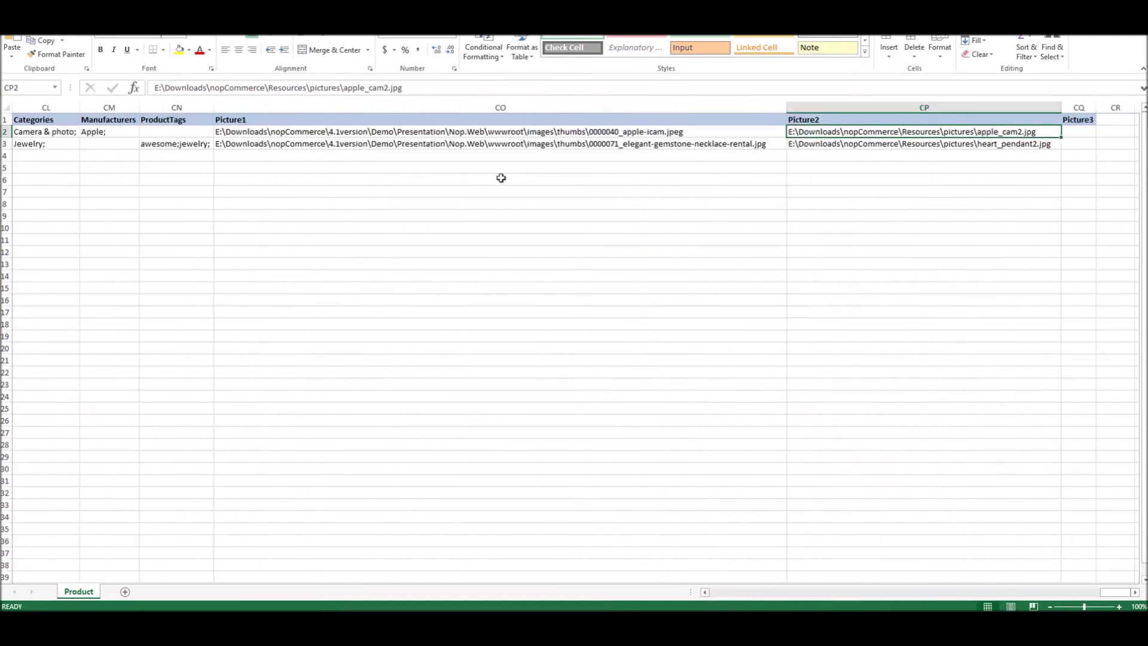
pyautogui.click(810, 179)
pyautogui.click(804, 133)
pyautogui.click(804, 144)
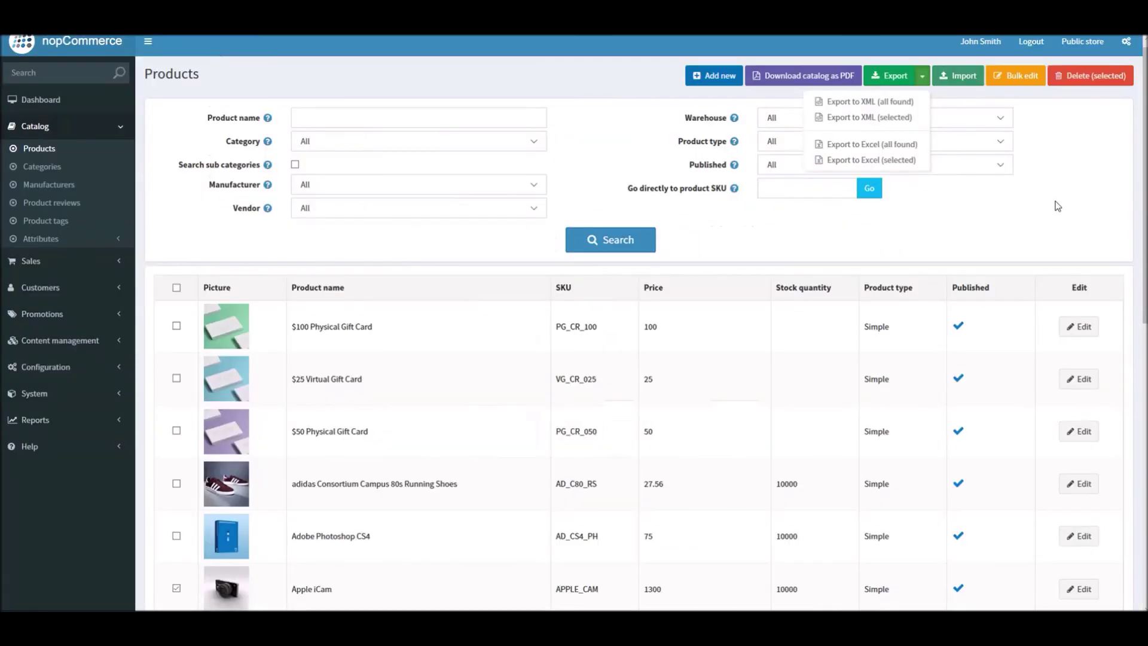
# Dismiss the export options and import the edited products_file.xlsx via Import from Excel.
pyautogui.click(1108, 219)
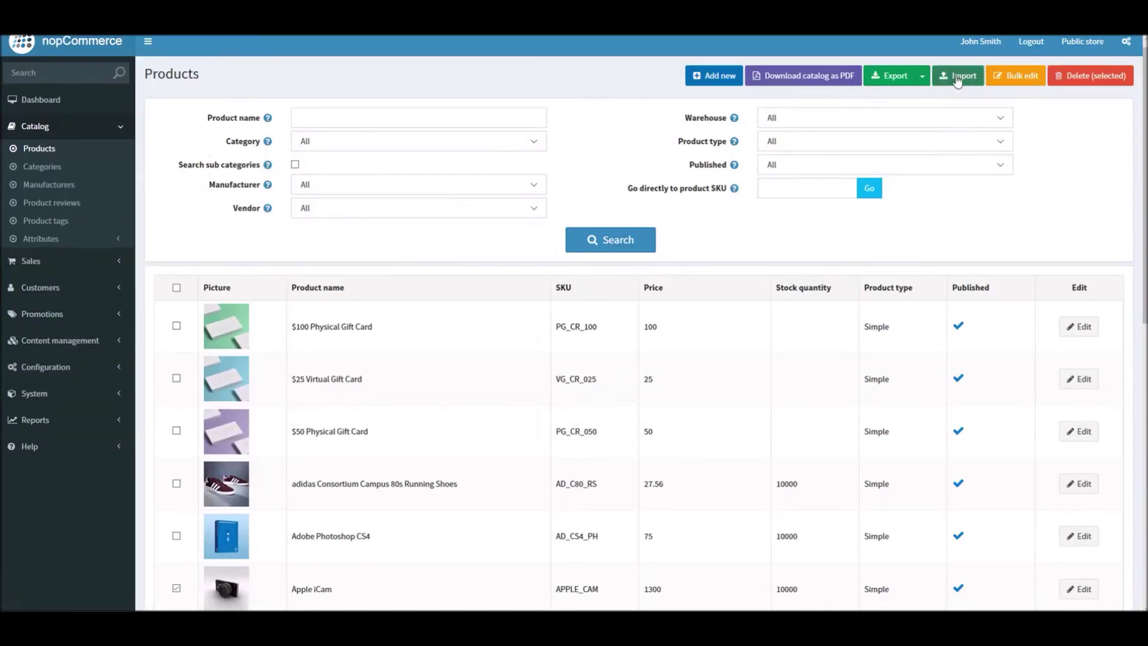
pyautogui.click(957, 78)
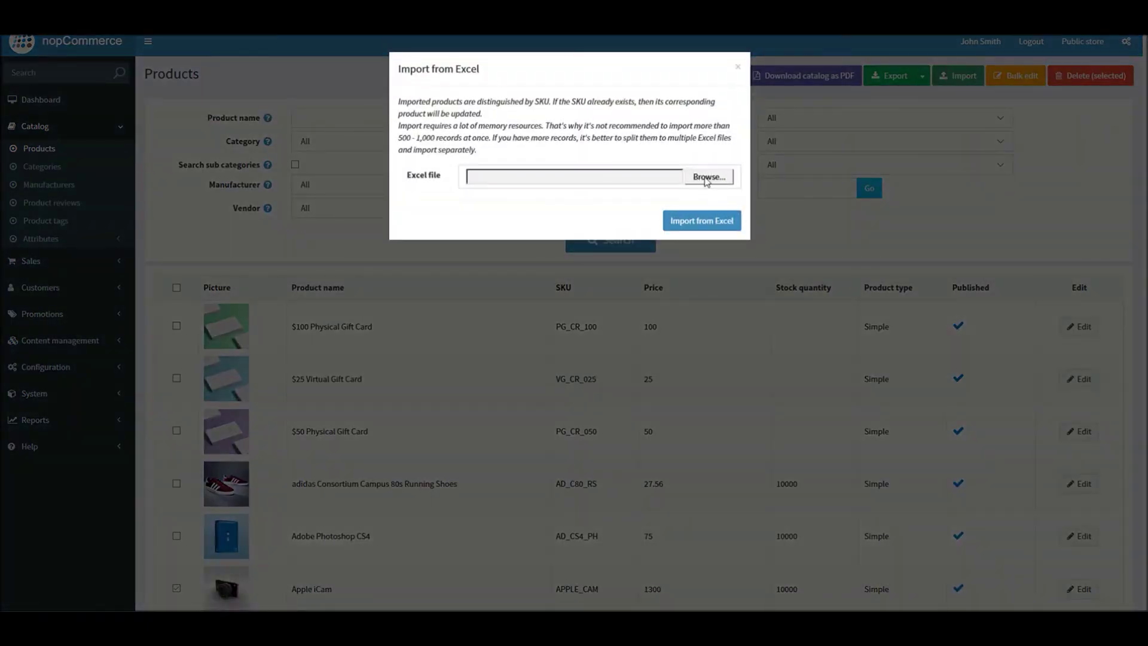
pyautogui.click(707, 178)
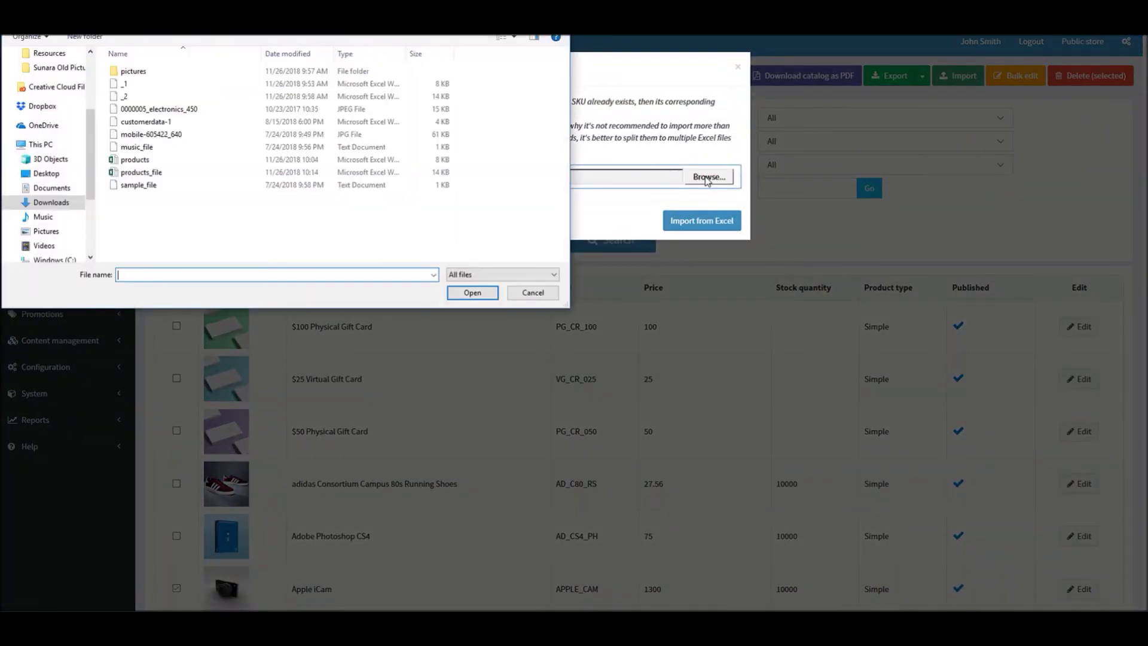
pyautogui.doubleClick(141, 172)
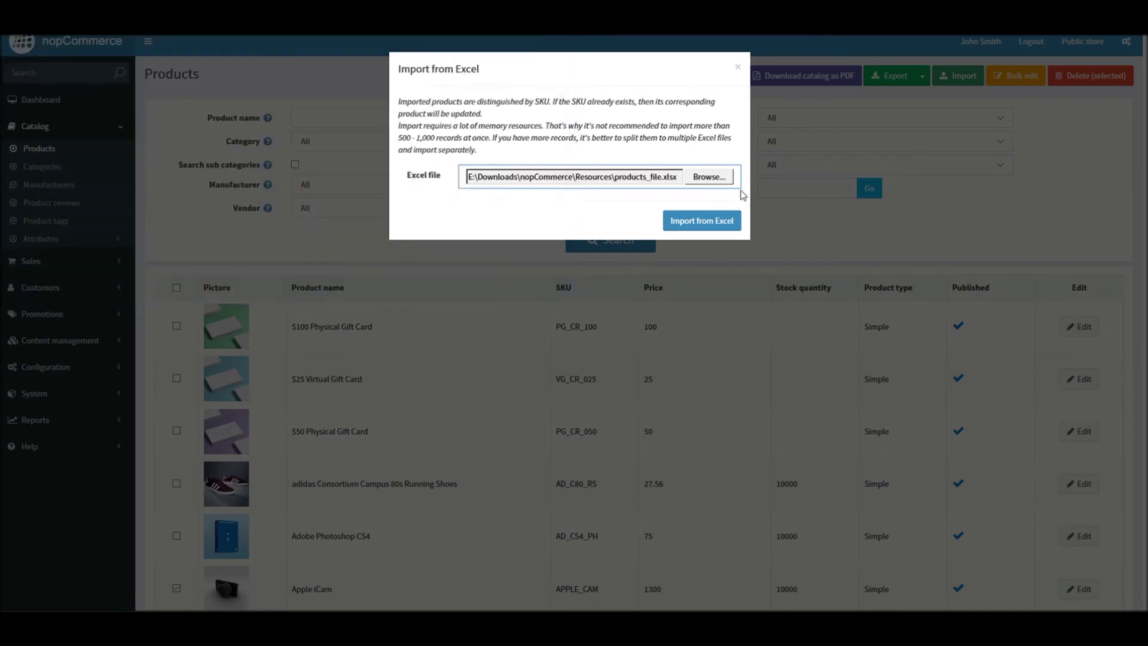
pyautogui.click(703, 221)
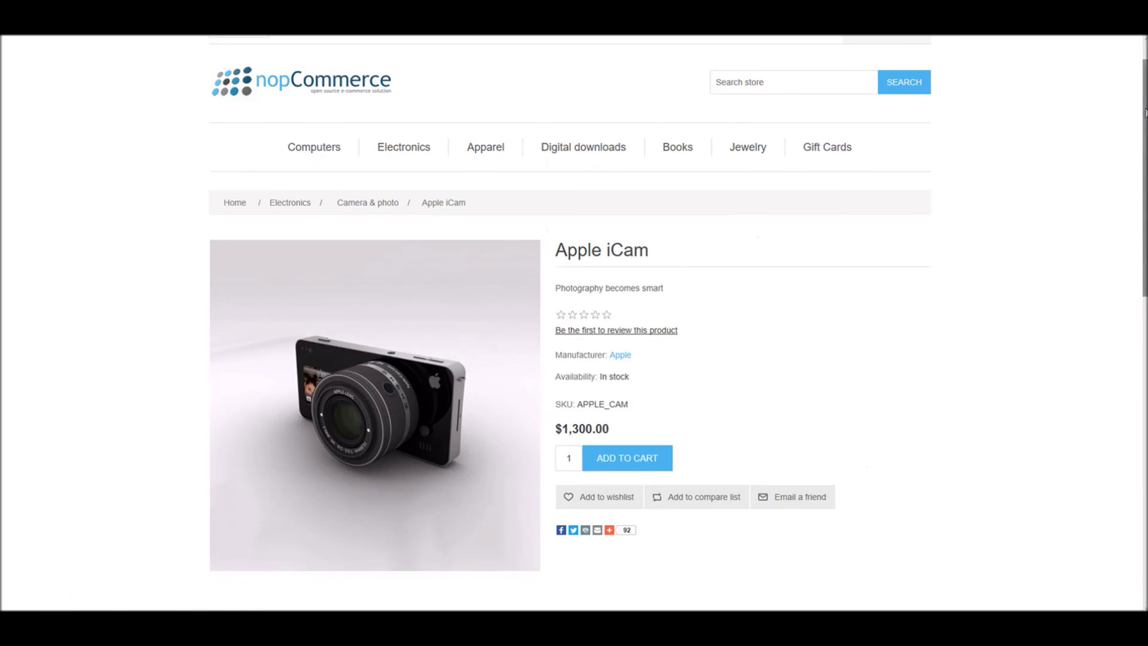
# On the Apple iCam page, display the new second picture, the laptop-and-lens photo.
pyautogui.scroll(-3, 1139, 115)
pyautogui.scroll(3, 1133, 117)
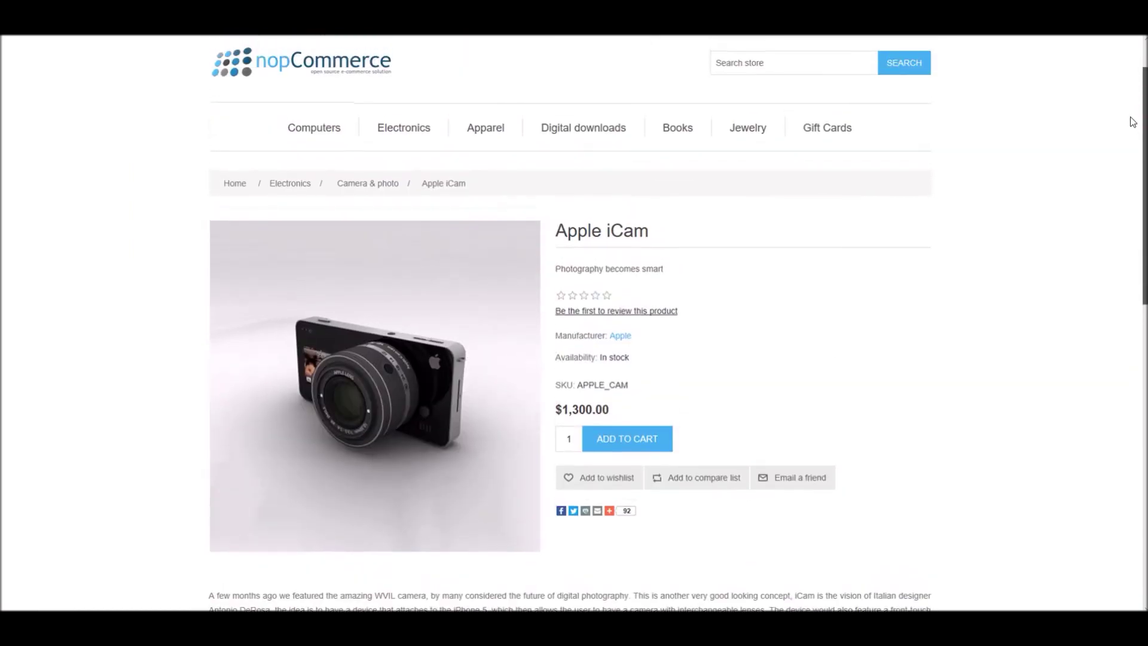
pyautogui.scroll(-4, 1132, 121)
pyautogui.scroll(5, 1109, 230)
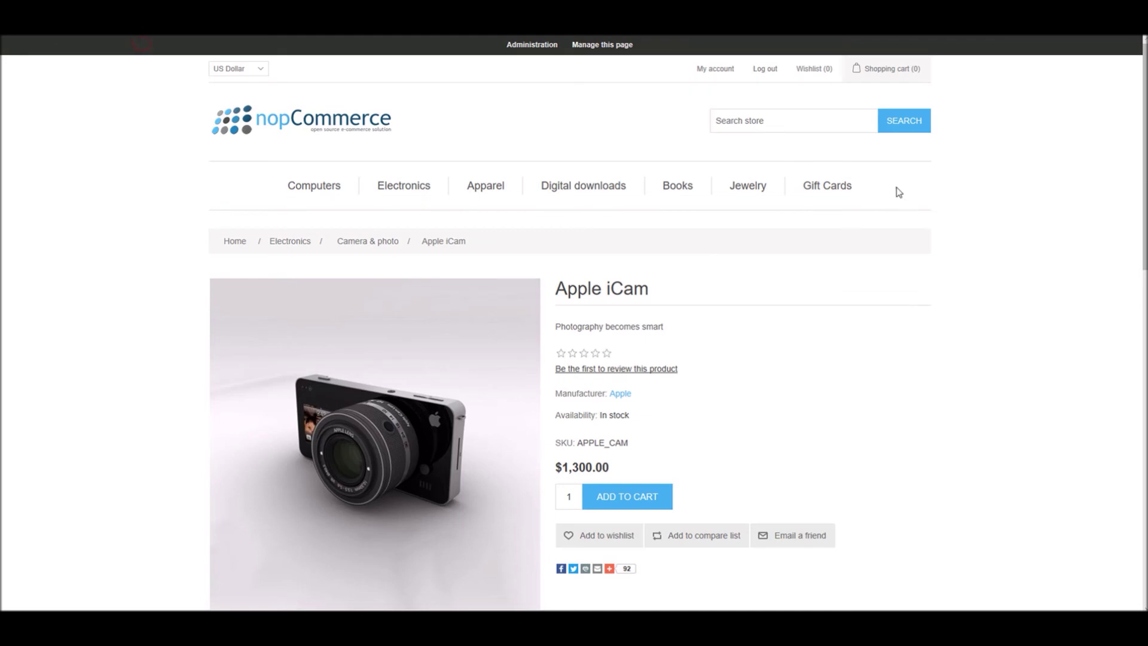
pyautogui.moveTo(1139, 136); pyautogui.dragTo(1117, 215)
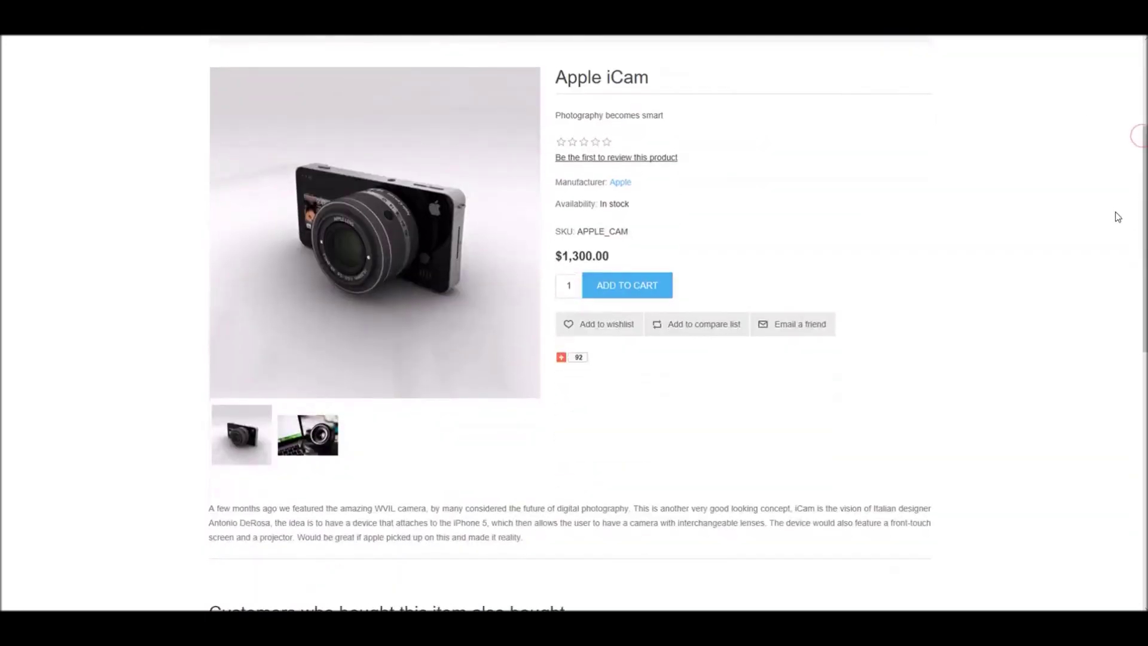
pyautogui.click(303, 435)
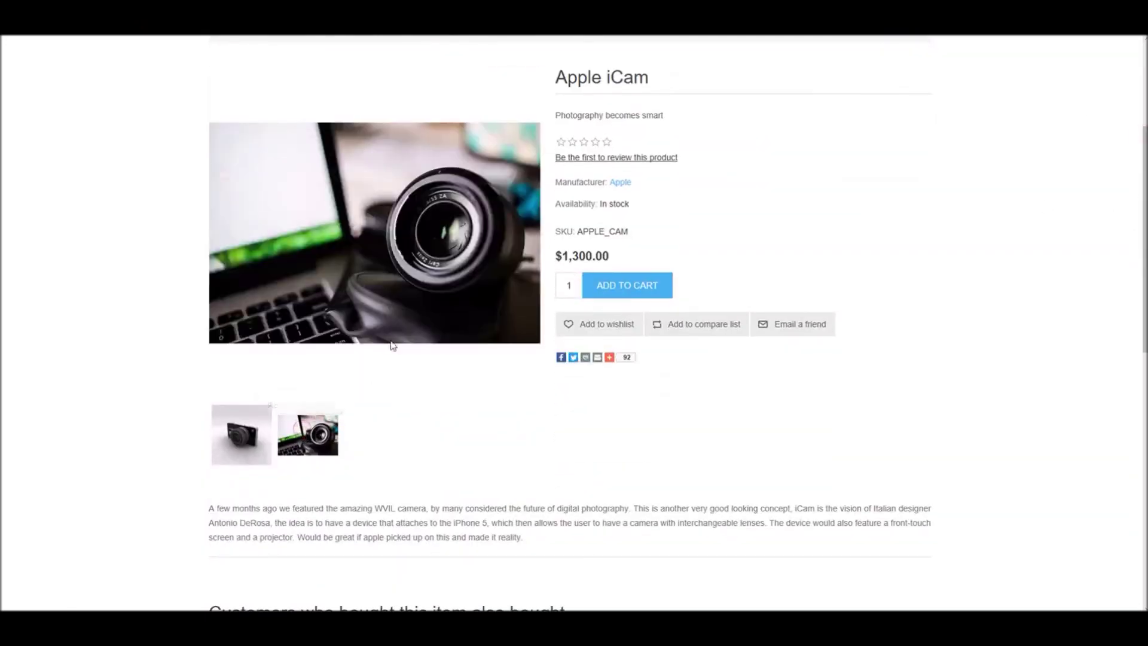
# Switch back and forth between the camera picture and the laptop-and-lens picture.
pyautogui.scroll(2, 1145, 169)
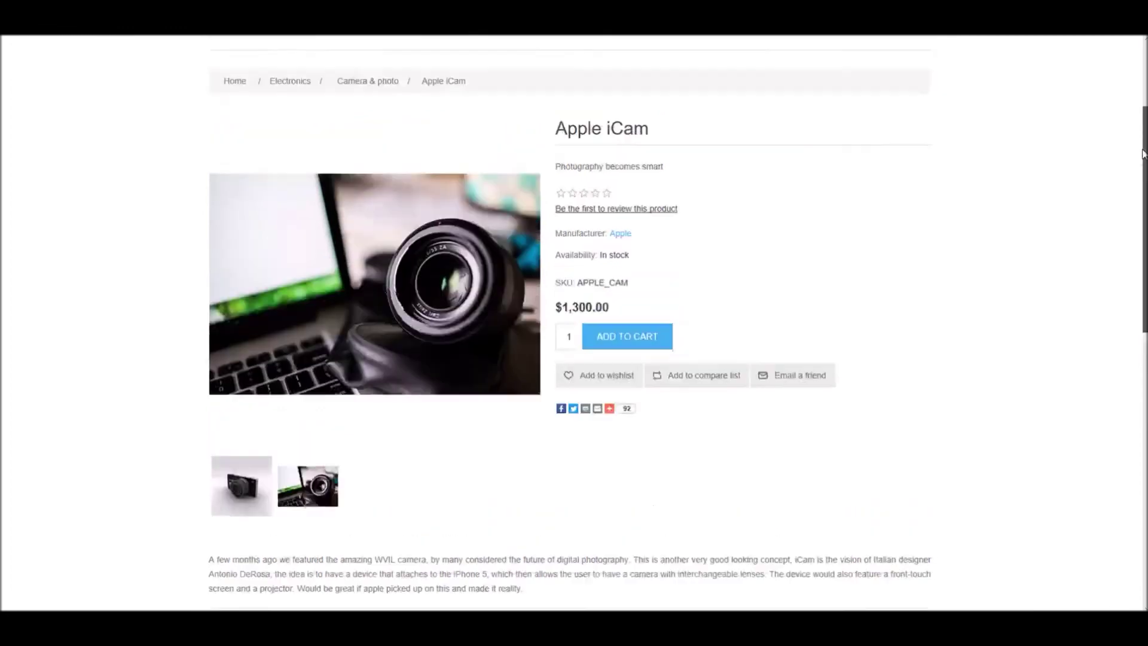
pyautogui.click(246, 524)
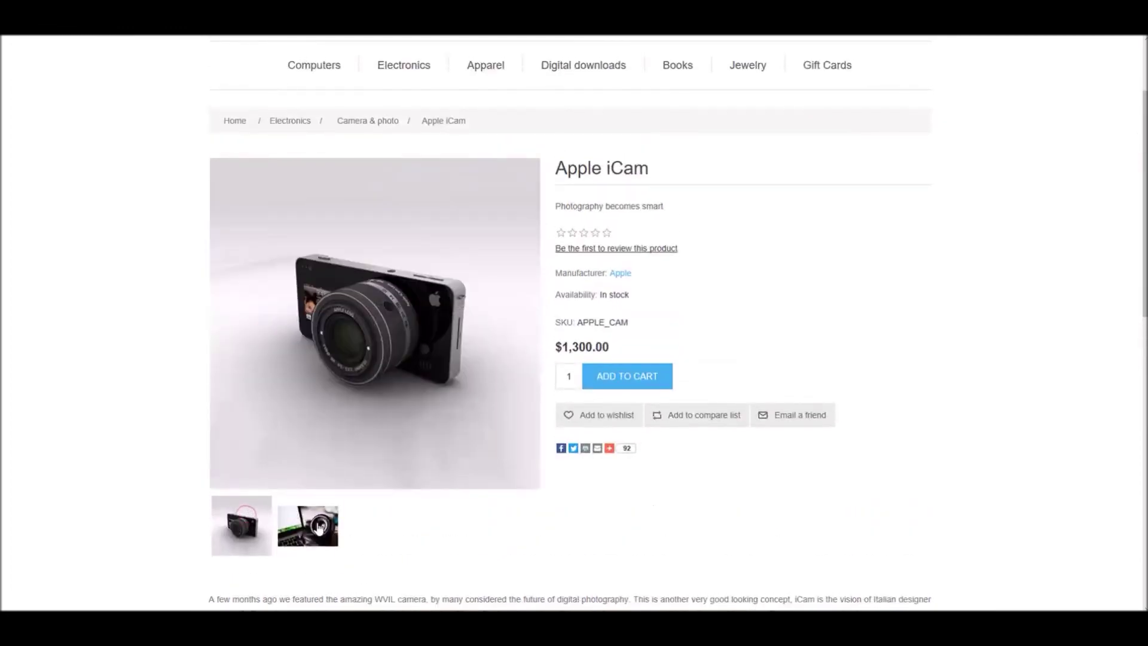
pyautogui.click(299, 523)
pyautogui.click(269, 529)
pyautogui.click(284, 529)
pyautogui.click(245, 526)
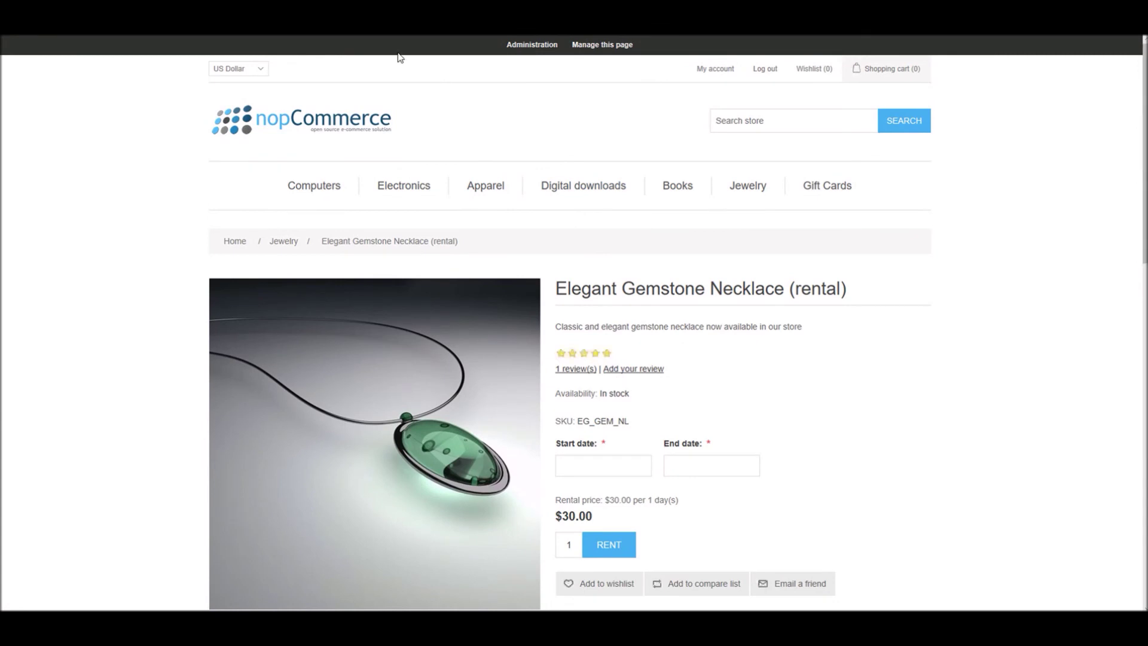
# View the necklace's wooden heart picture, then return to the green necklace picture.
pyautogui.moveTo(1144, 141); pyautogui.dragTo(1144, 228)
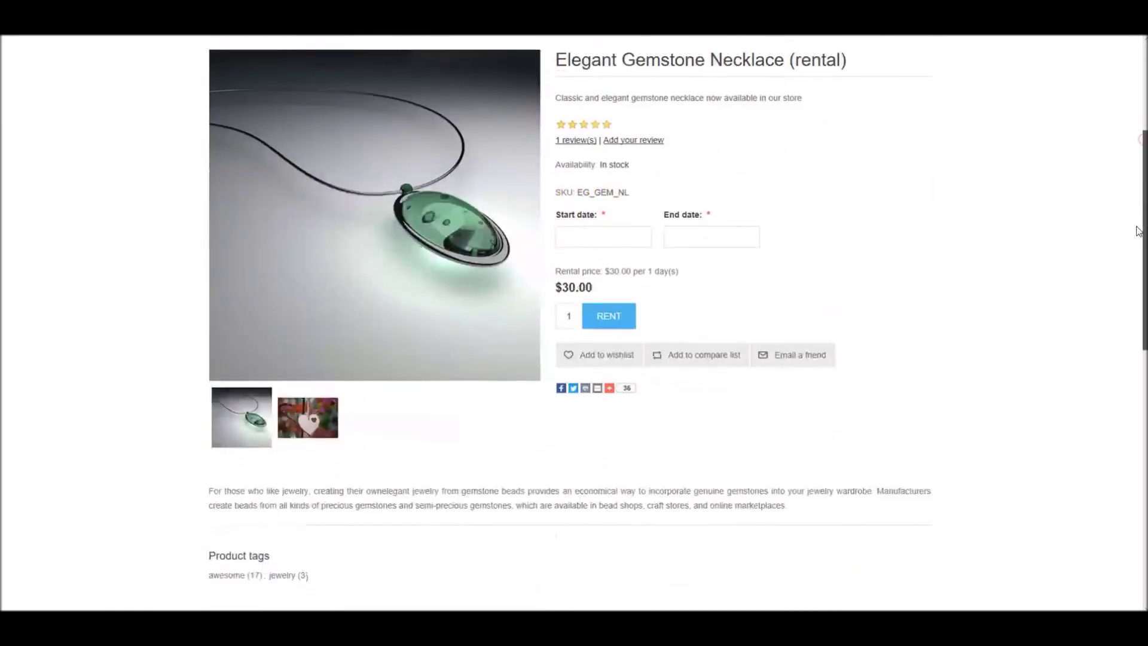
pyautogui.click(299, 424)
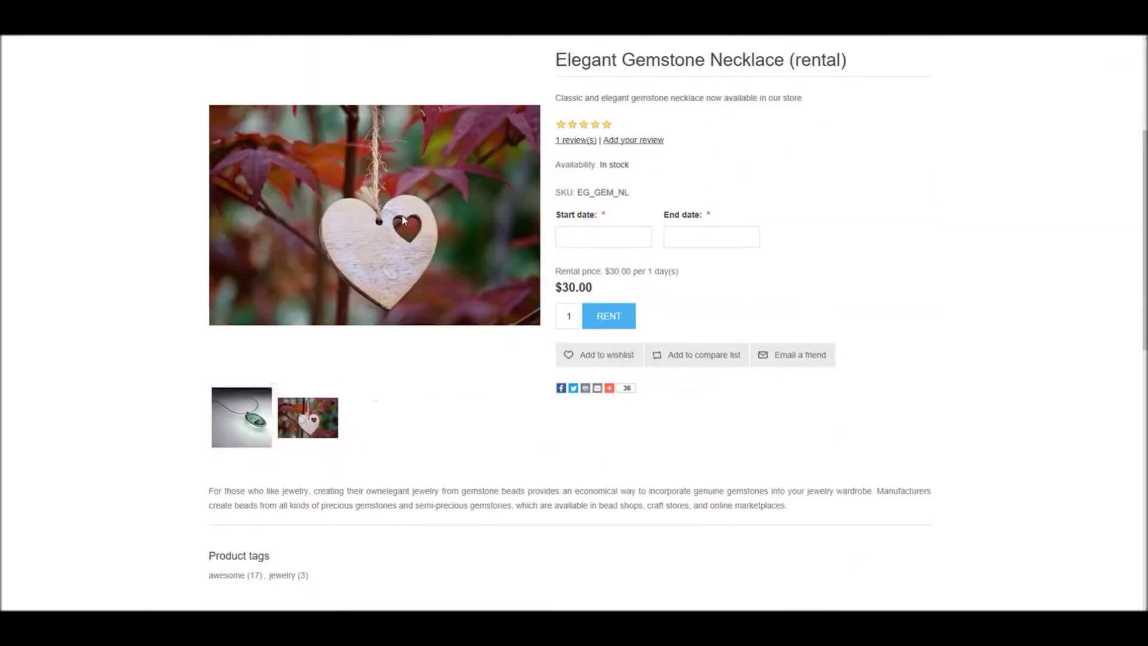
pyautogui.click(242, 418)
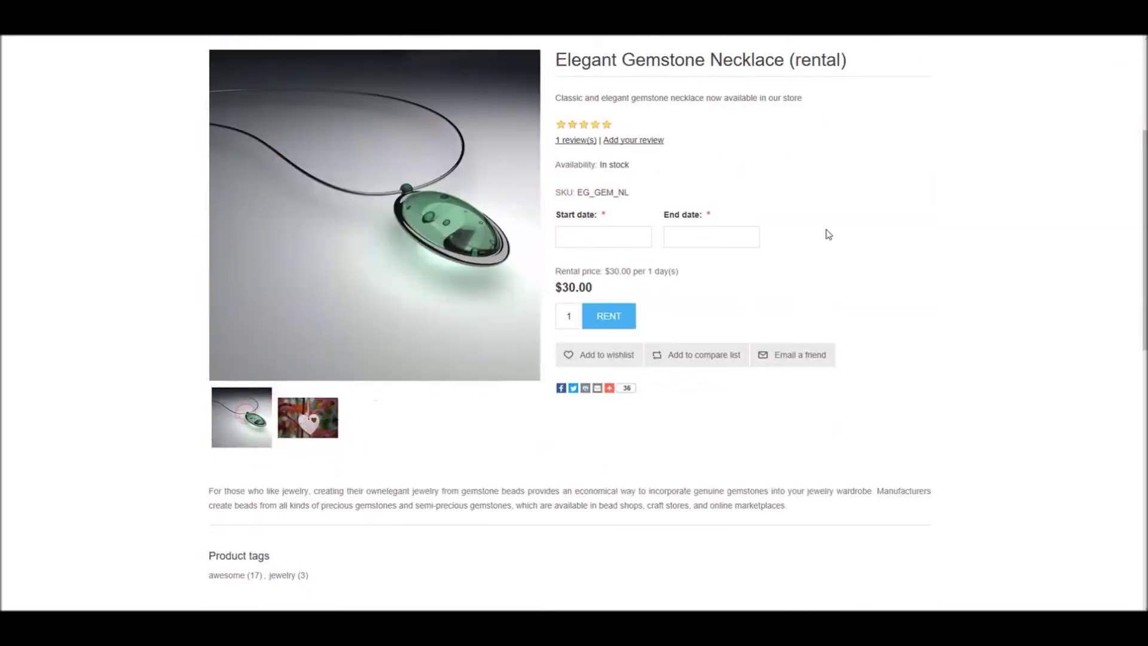
pyautogui.scroll(4, 1135, 207)
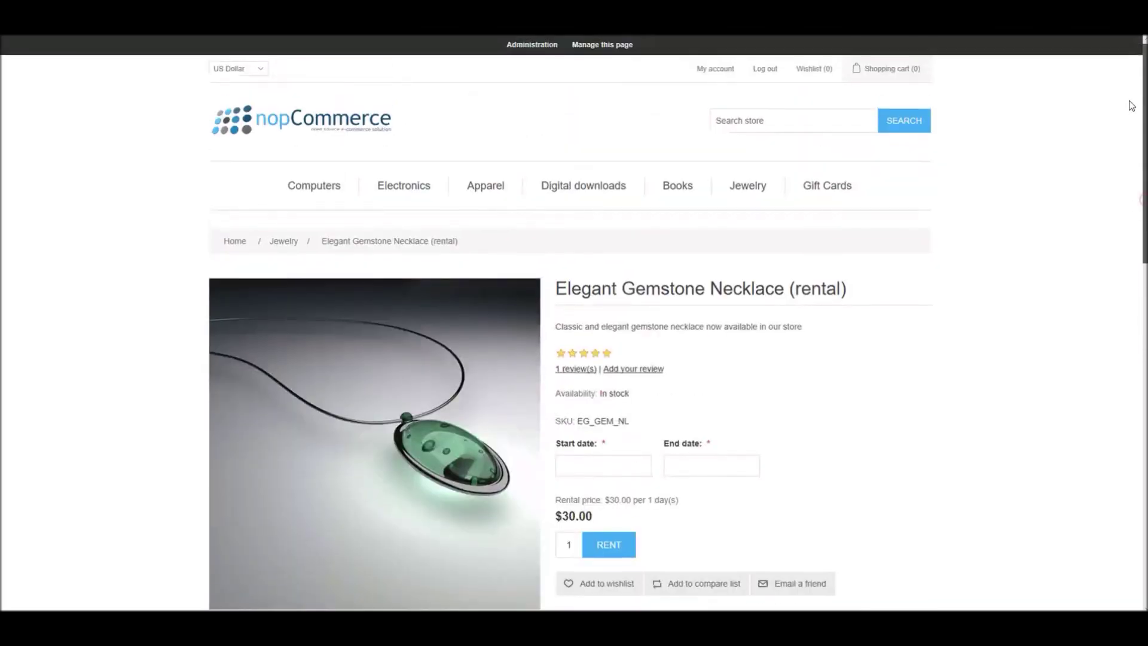